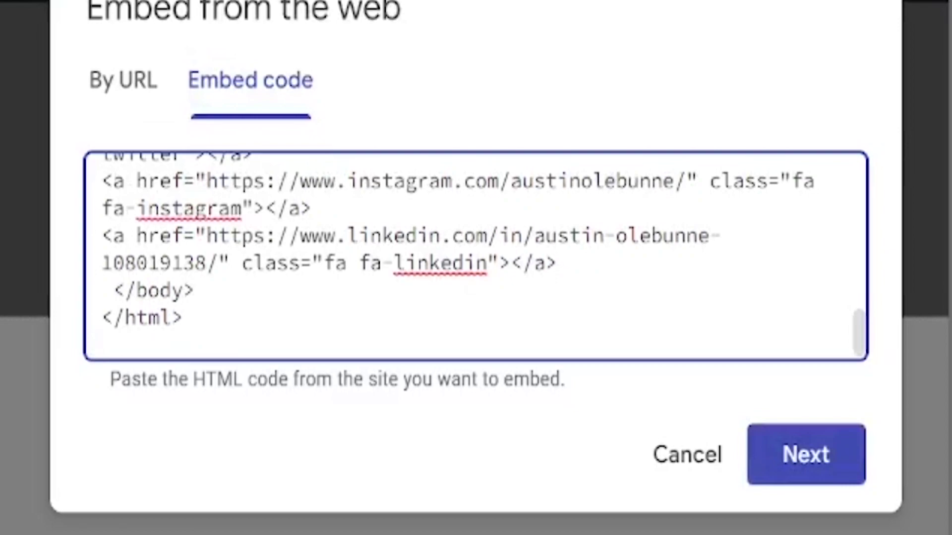
Step: Highlight the LinkedIn profile address in the embed code's href
drag(206, 236, 335, 236)
drag(545, 236, 698, 236)
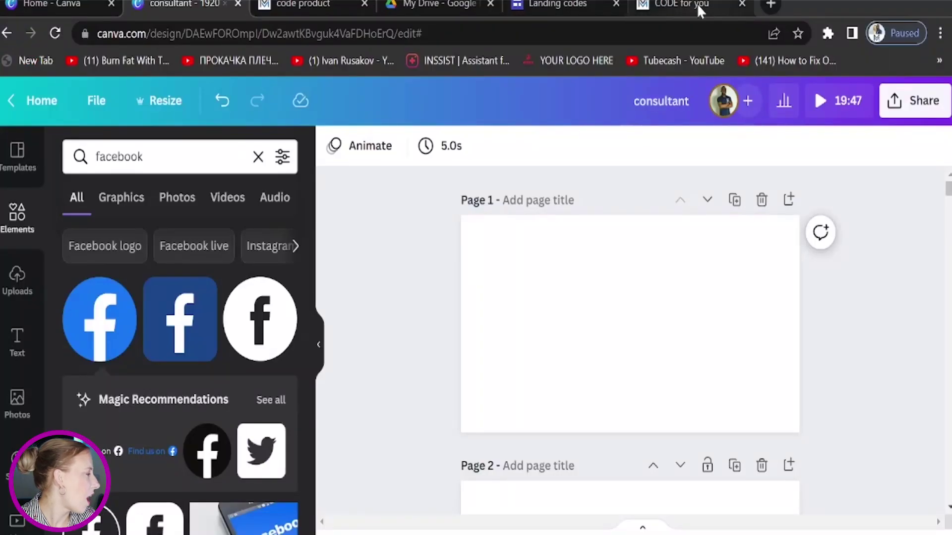
click(697, 4)
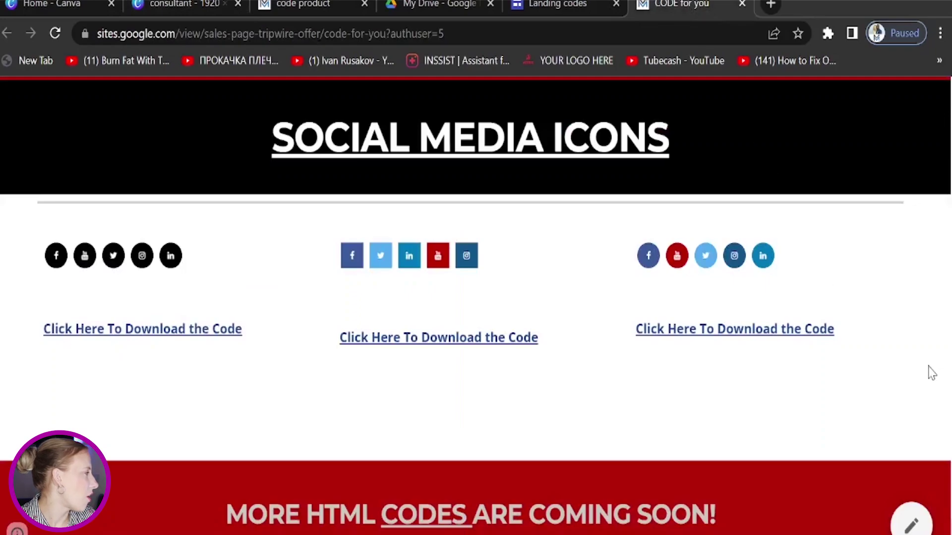
scroll(931, 373, up, 3)
scroll(819, 415, up, 15)
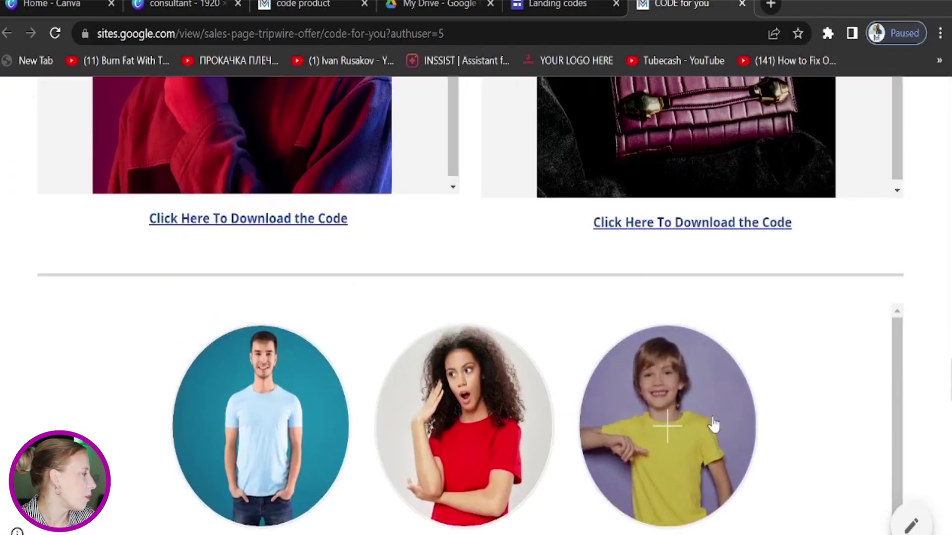
scroll(659, 393, up, 15)
scroll(675, 278, up, 15)
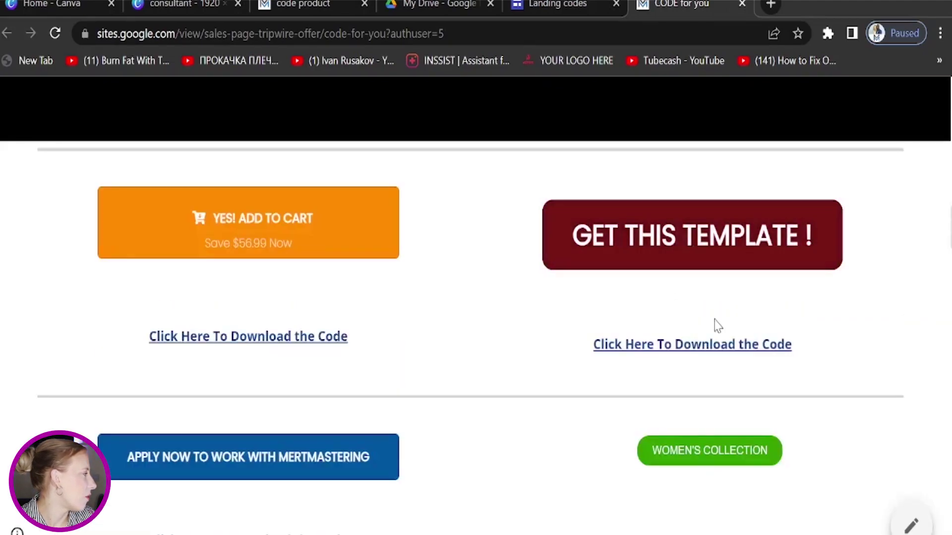
scroll(717, 325, up, 5)
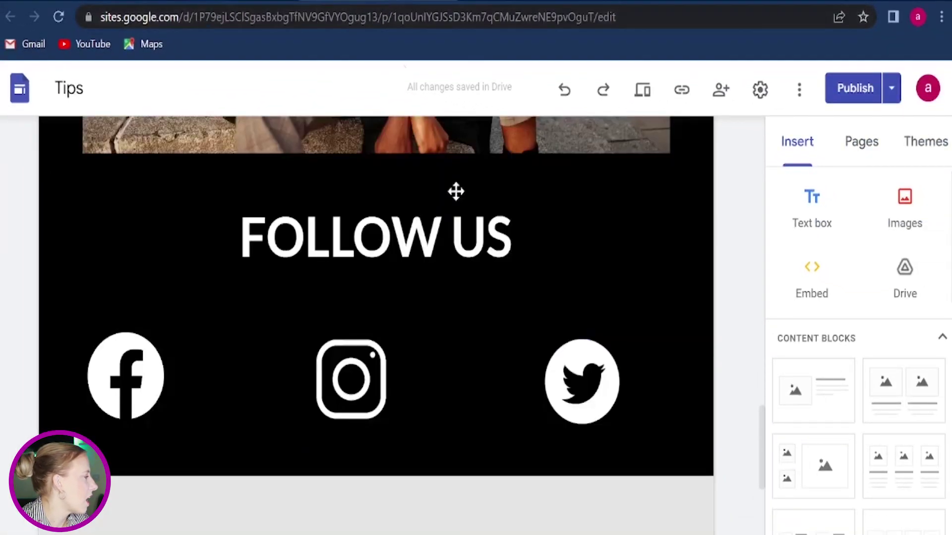
scroll(665, 358, down, 7)
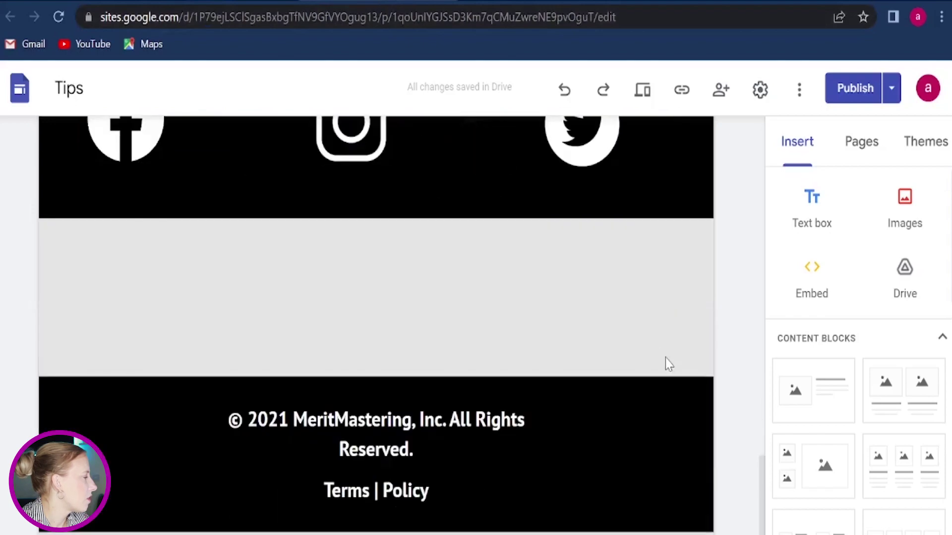
scroll(665, 356, up, 4)
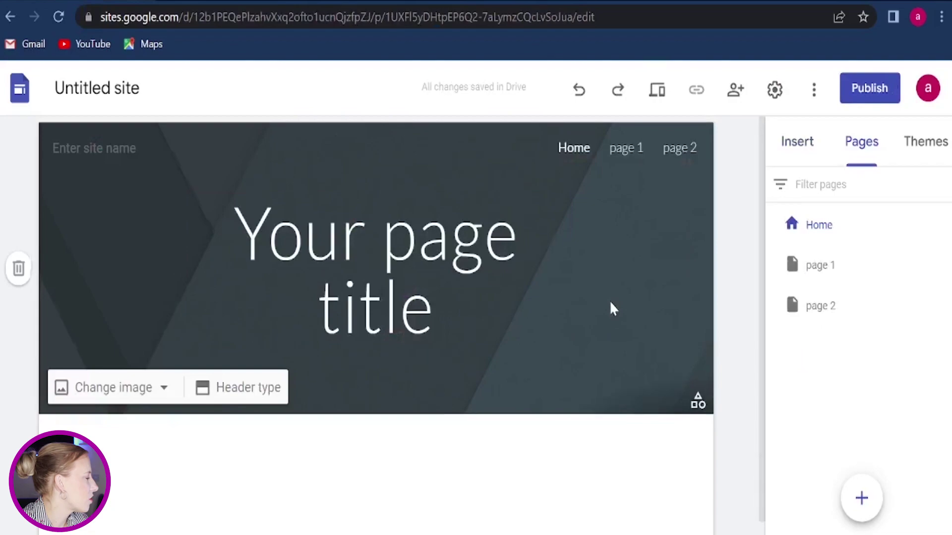
Step: Add a footer with an empty text box at the bottom of the Home page
scroll(609, 300, down, 1)
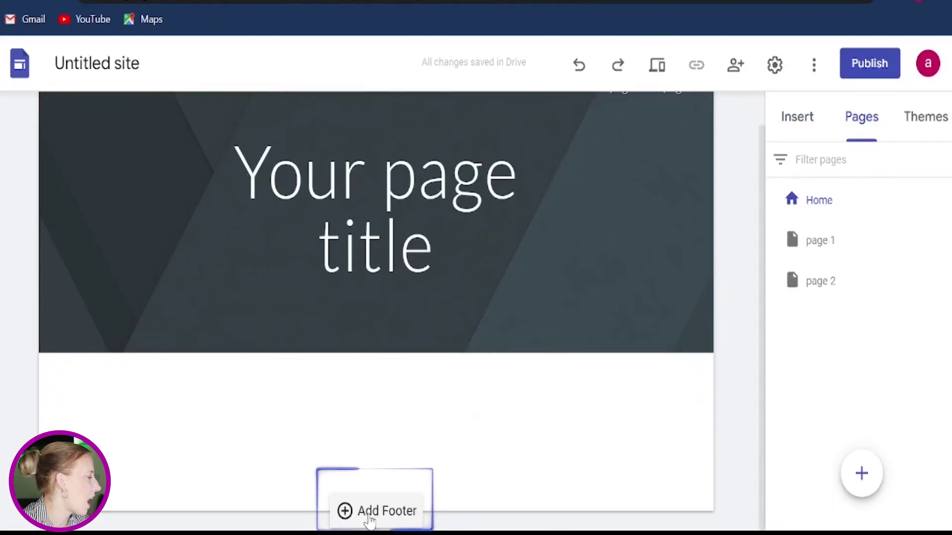
click(371, 518)
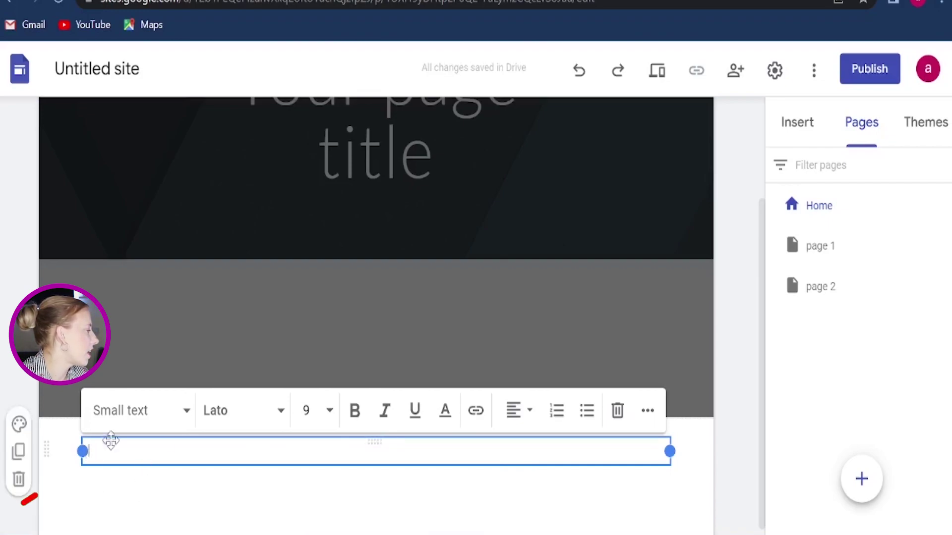
Step: Paste the '© 2021 MeritMastering, All Rights Reserved' notice and set it to Small text style
text(© 2021 MeritMastering, All Rights Reserved. All Rights Reserved. All Rights Reserved.)
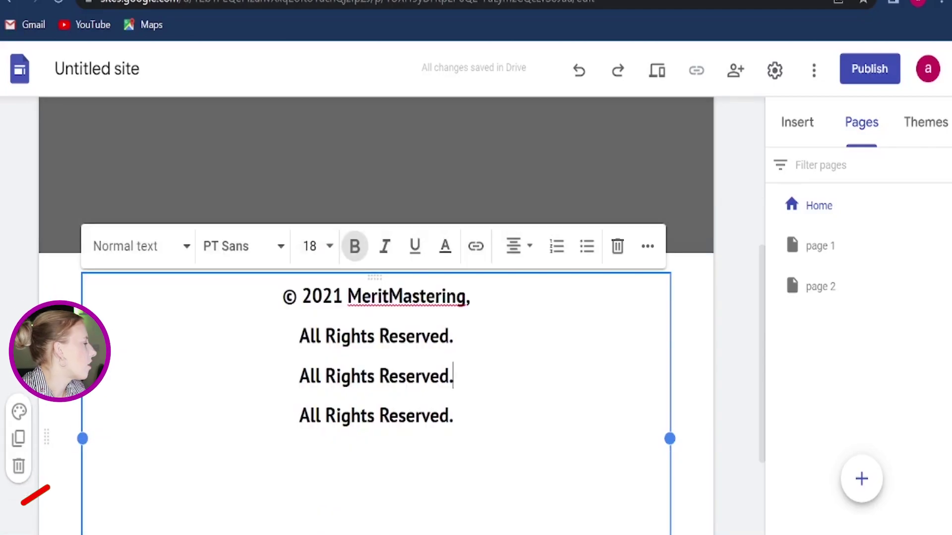
key(shift+Up)
key(shift+Up)
key(shift+Up)
key(shift+Up)
key(shift+Right)
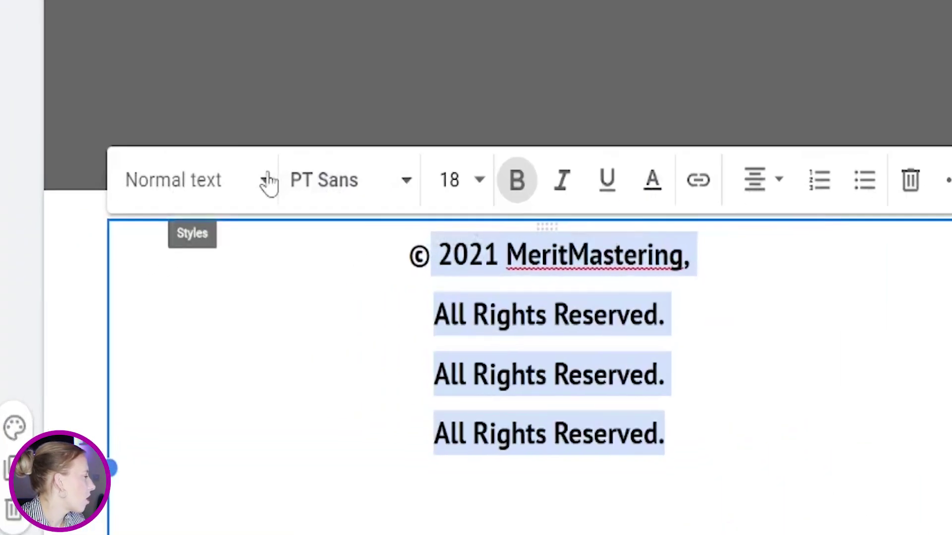
click(189, 249)
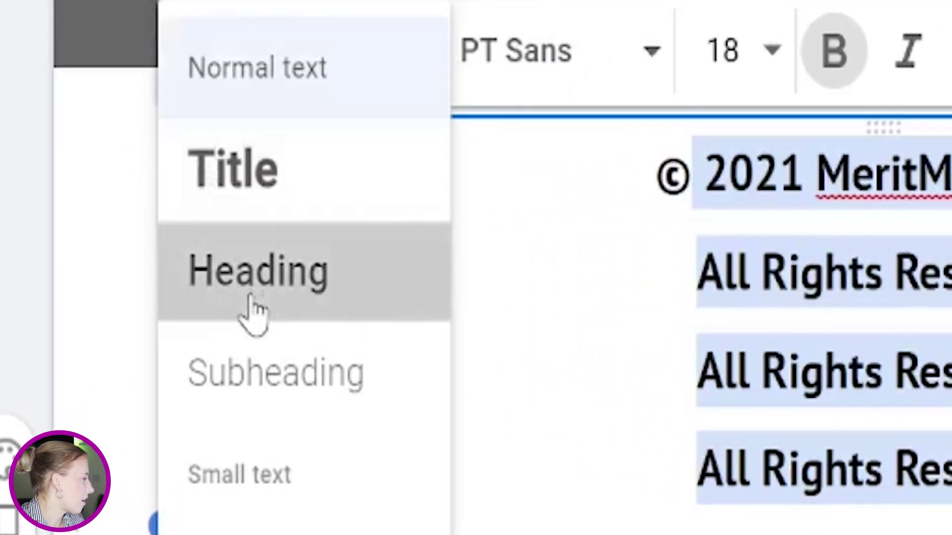
click(251, 312)
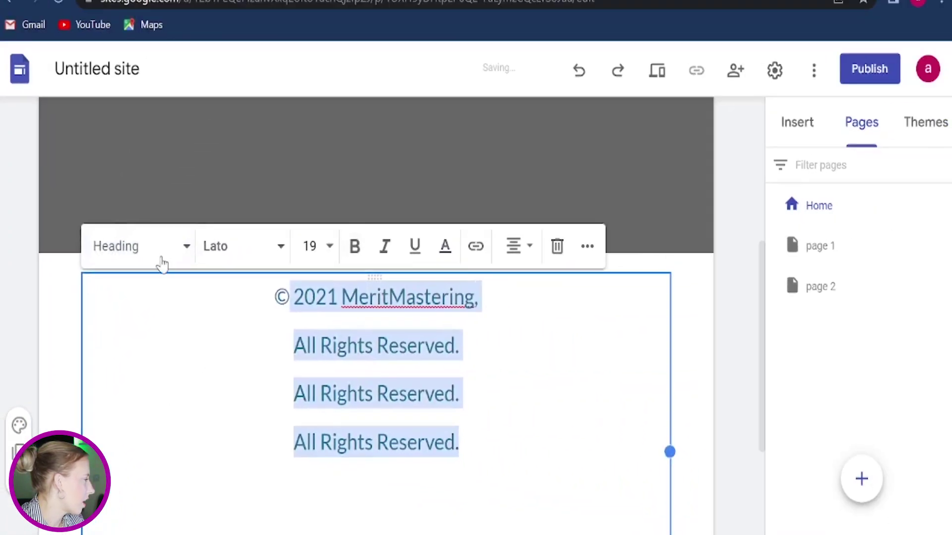
click(163, 263)
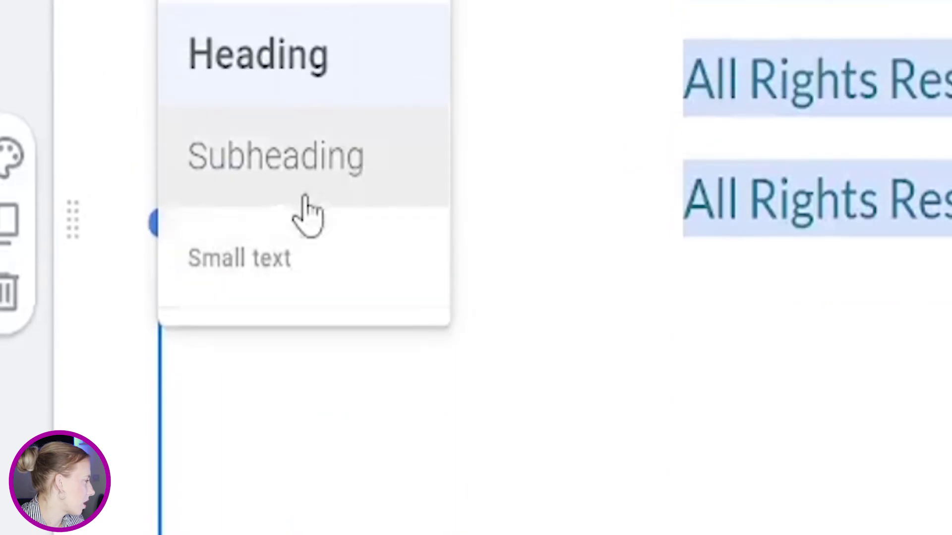
click(304, 271)
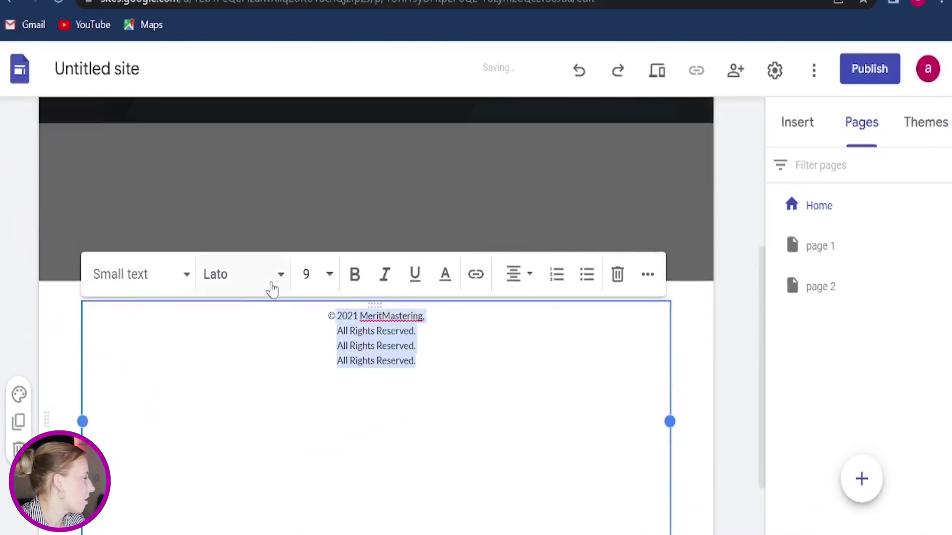
Step: Set the footer text font to Arial at size 24
click(272, 287)
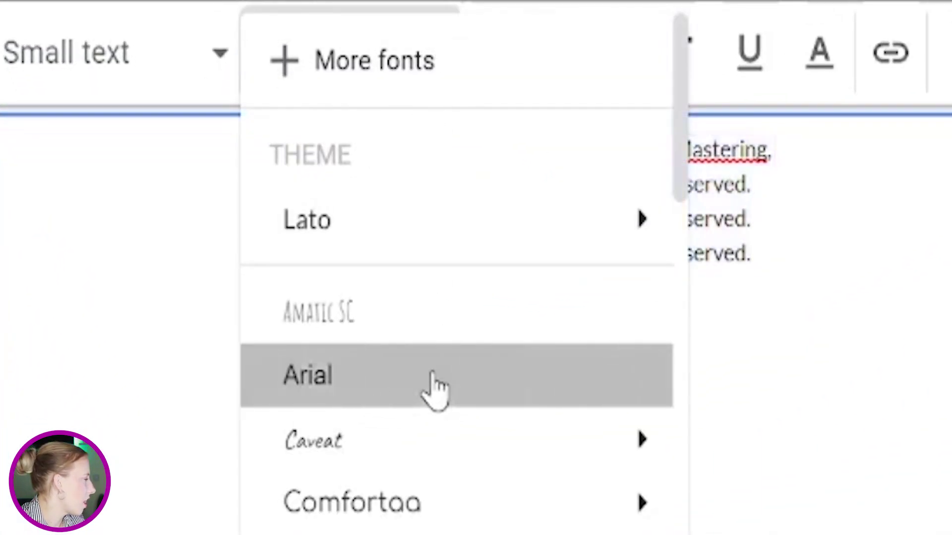
click(435, 389)
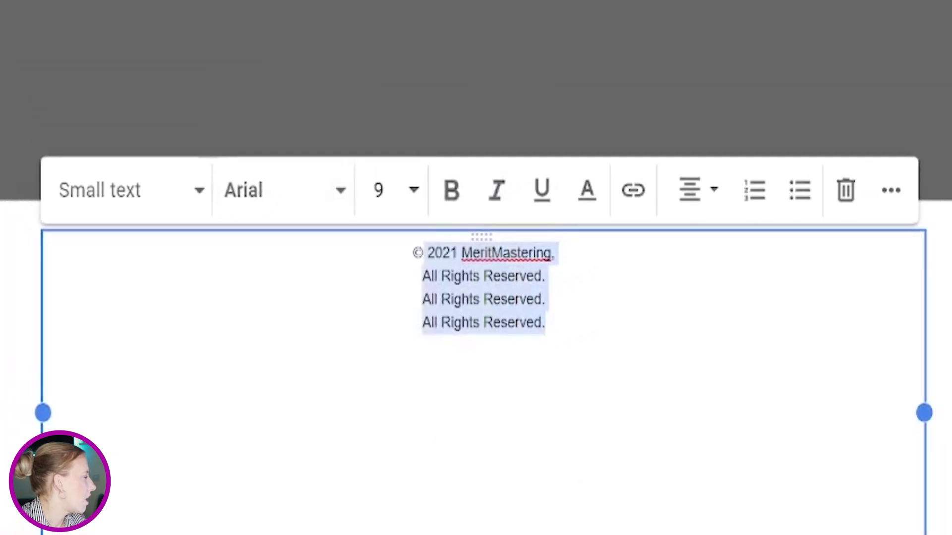
click(557, 68)
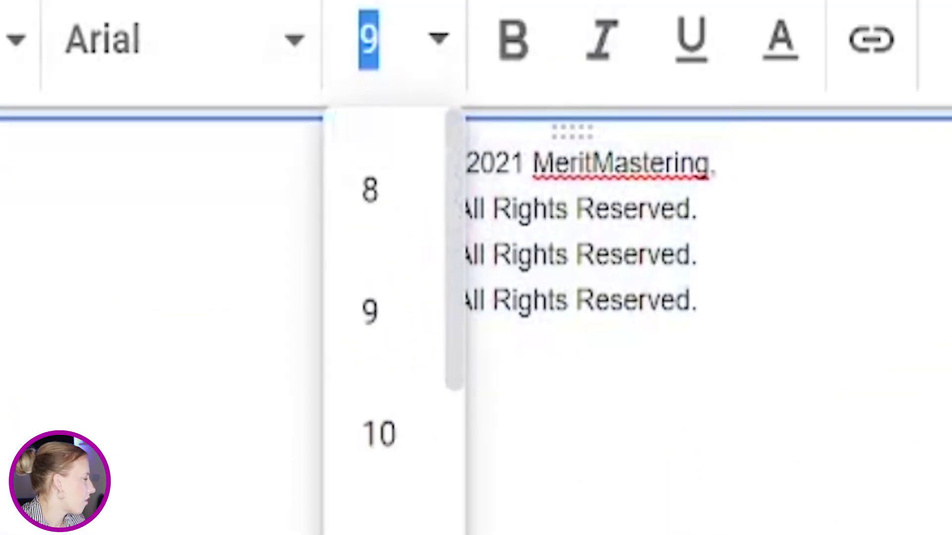
scroll(415, 425, down, 5)
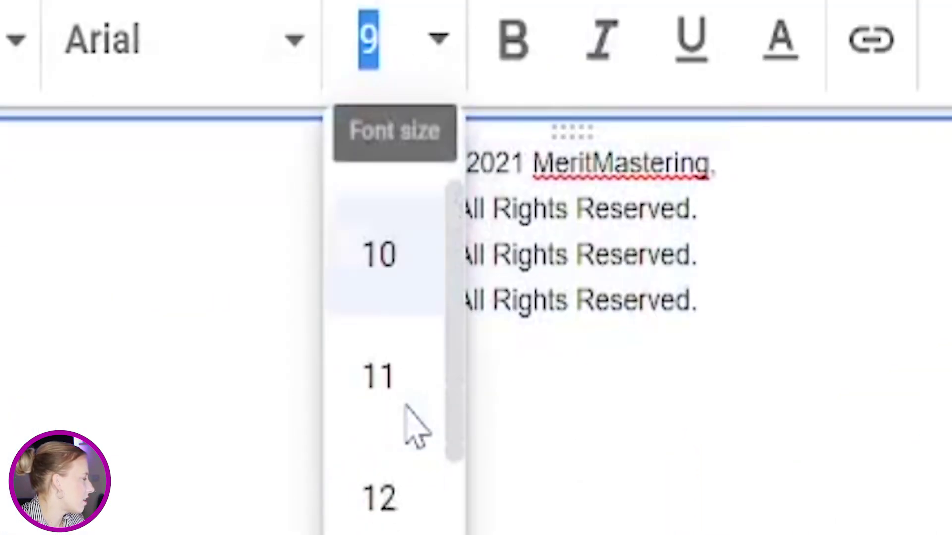
click(393, 523)
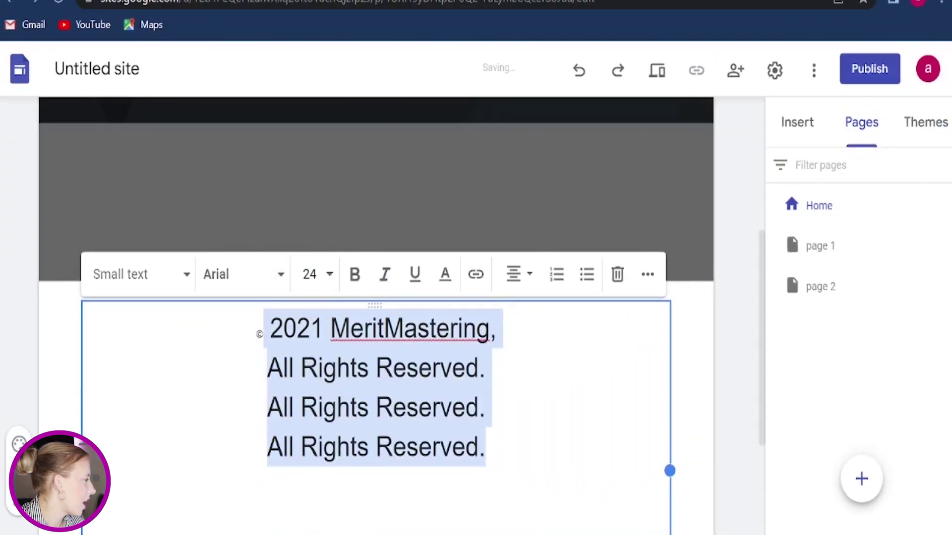
click(327, 275)
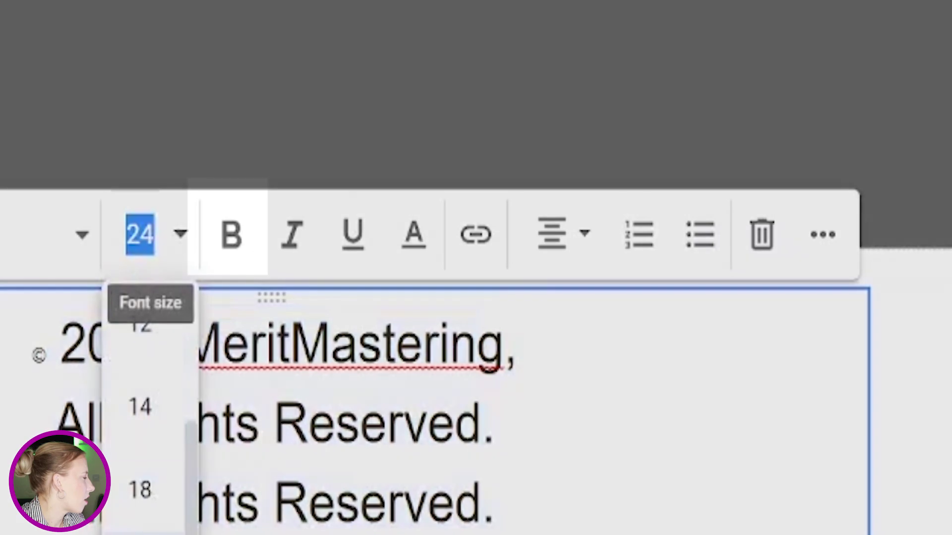
click(313, 275)
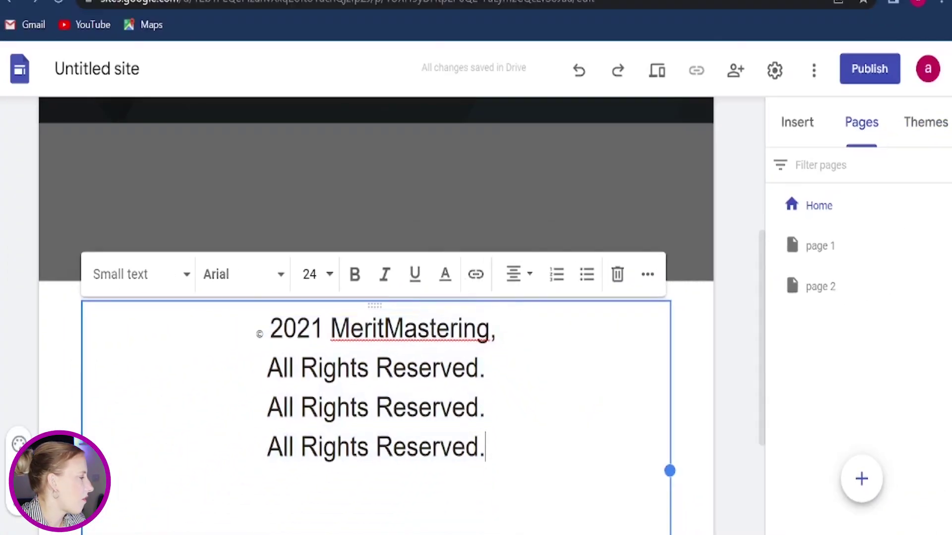
Step: Narrow the footer text box and set its copyright text to size 18
scroll(377, 317, down, 2)
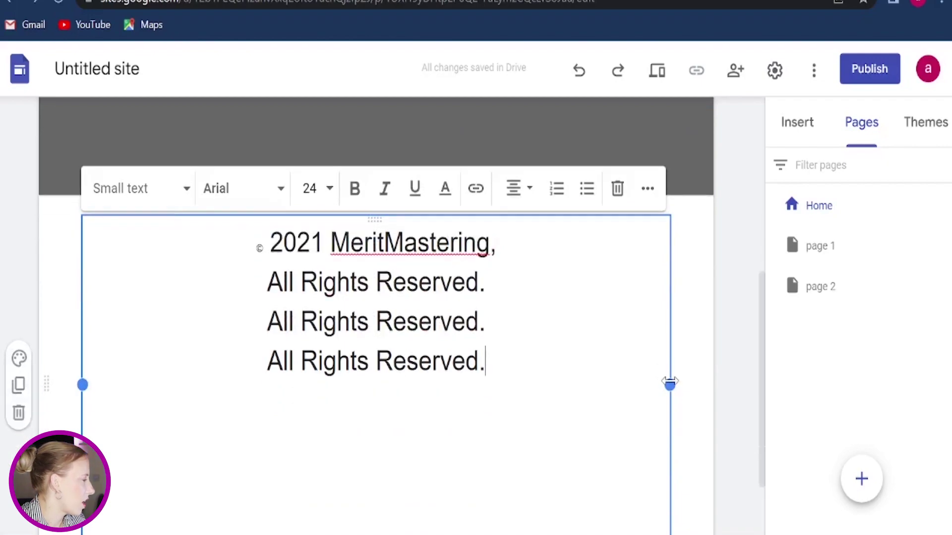
drag(669, 382, 385, 329)
click(340, 362)
drag(340, 361, 110, 247)
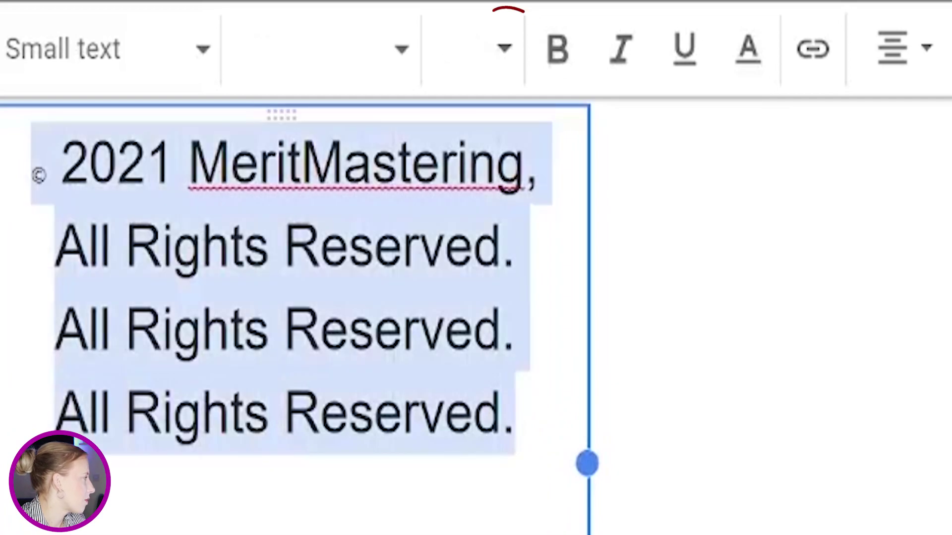
click(504, 50)
click(461, 315)
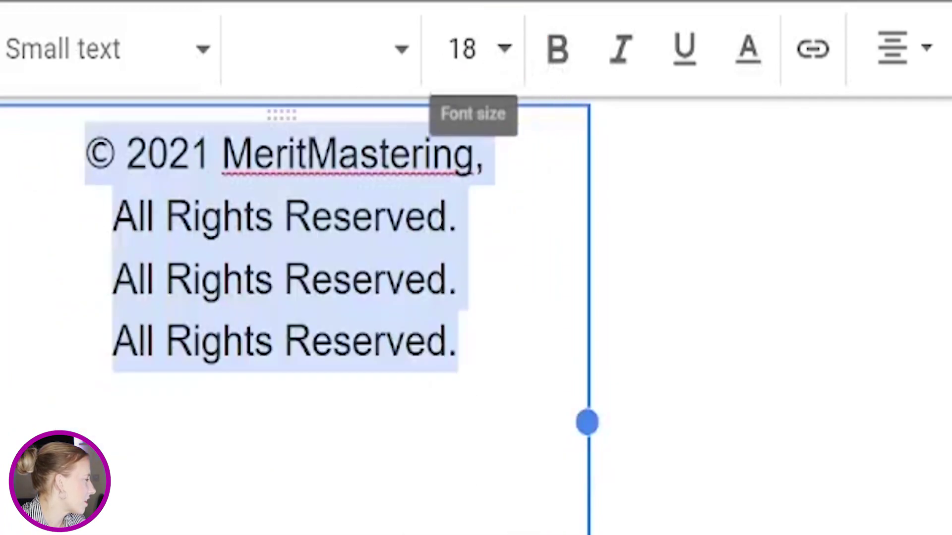
click(407, 279)
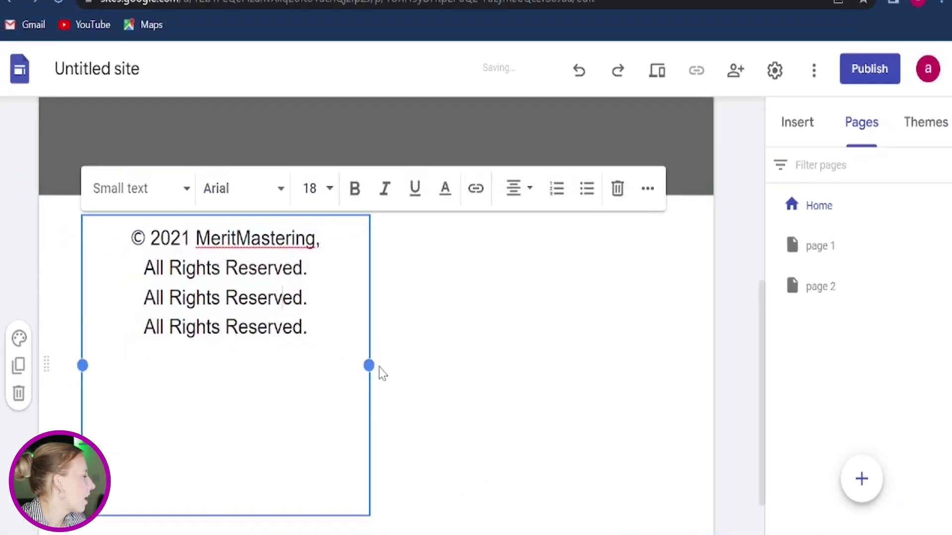
Step: Delete the blank lines below the copyright text and finish editing the box
drag(372, 367, 320, 367)
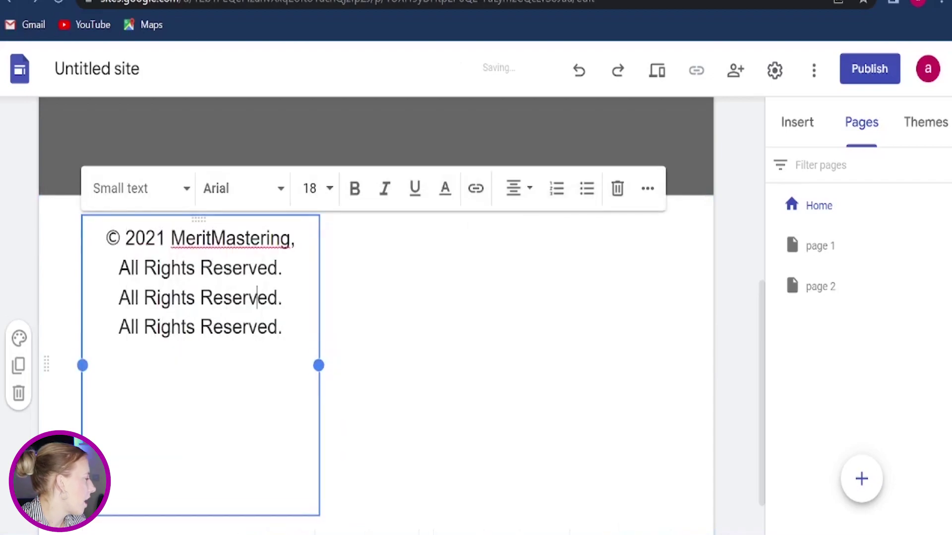
scroll(177, 447, down, 1)
click(177, 448)
click(202, 425)
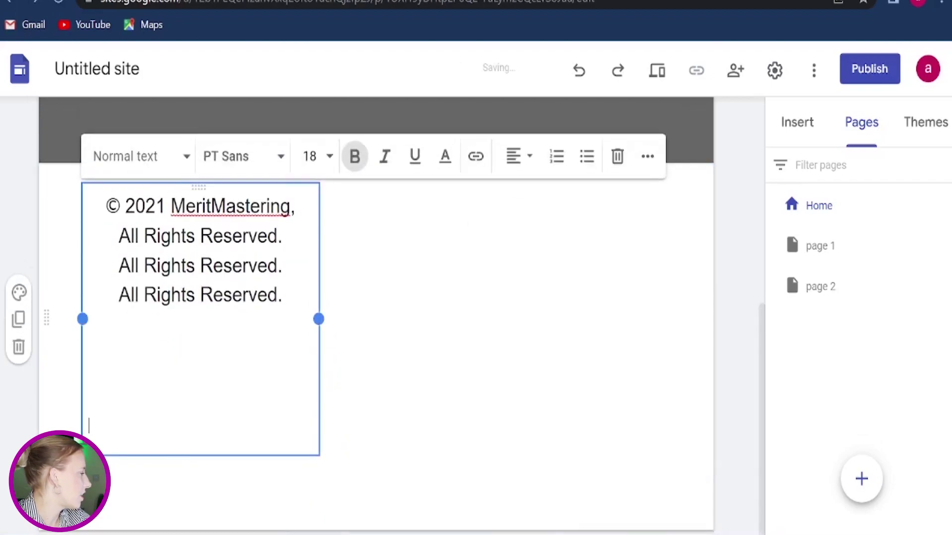
key(BackSpace)
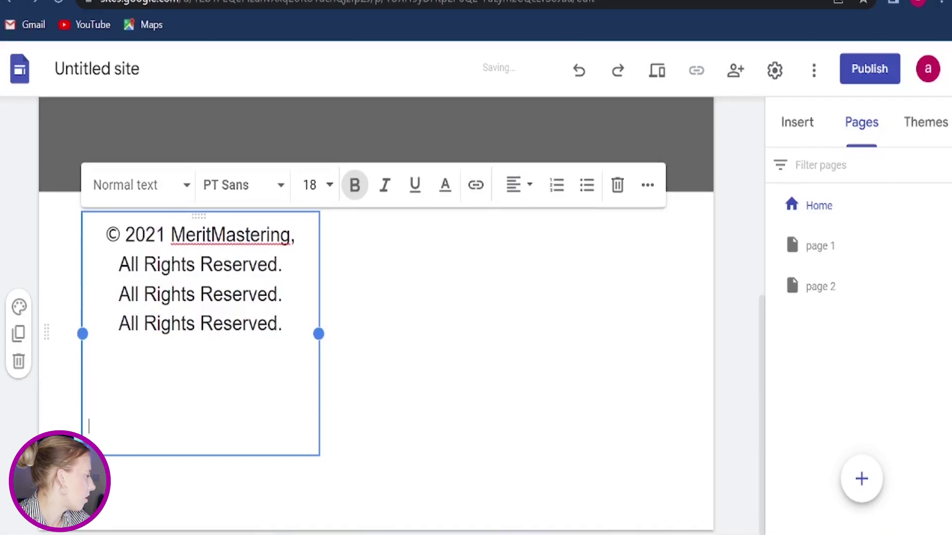
key(BackSpace)
key(BackSpace)
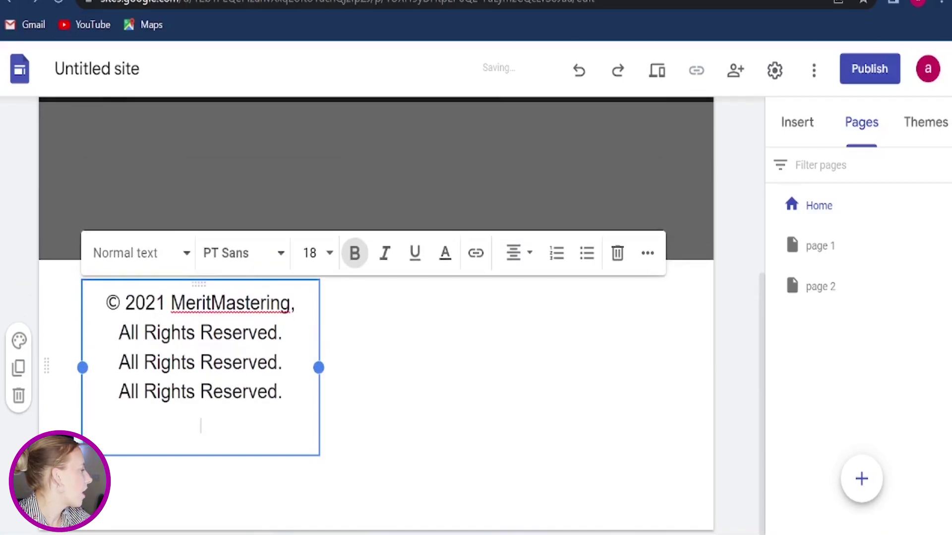
key(ctrl+shift+l)
click(537, 379)
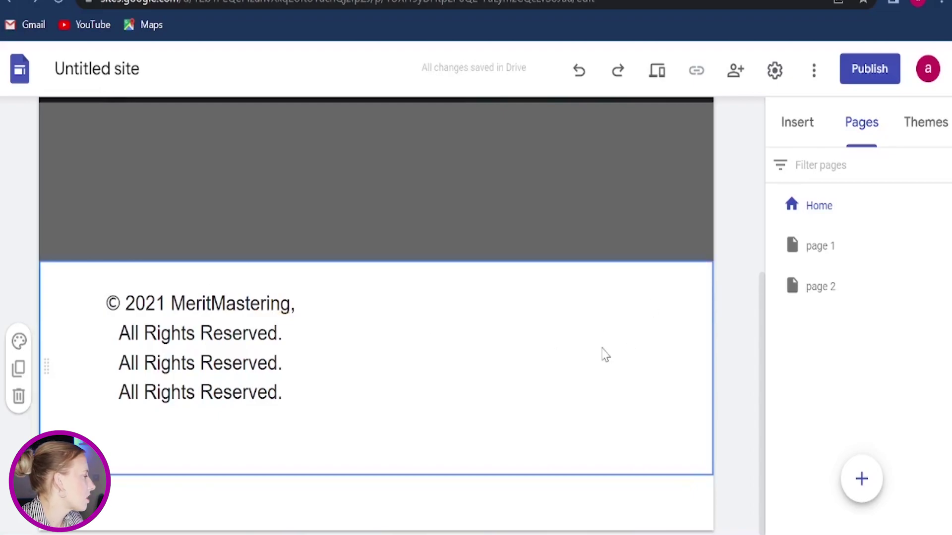
Step: Duplicate the copyright section and drag the copied text block beside the original
click(282, 363)
click(387, 377)
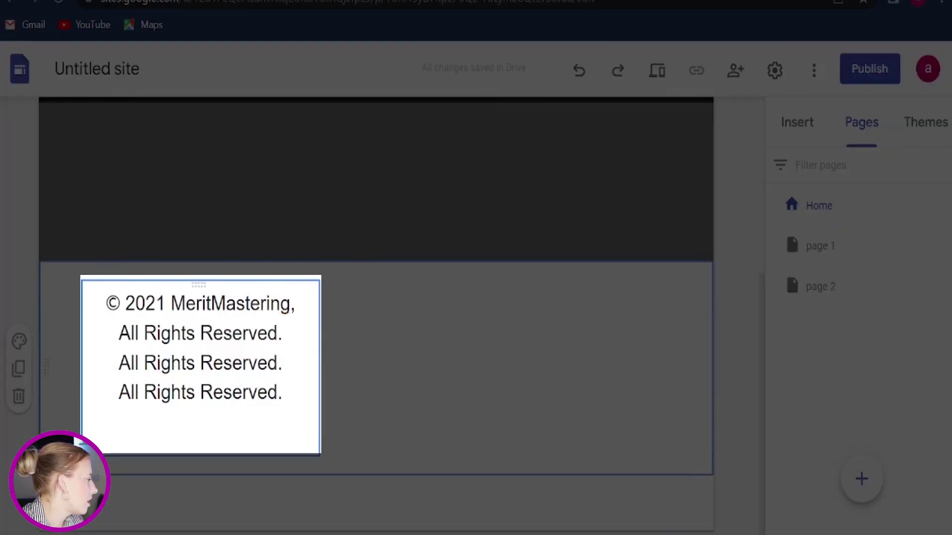
click(228, 363)
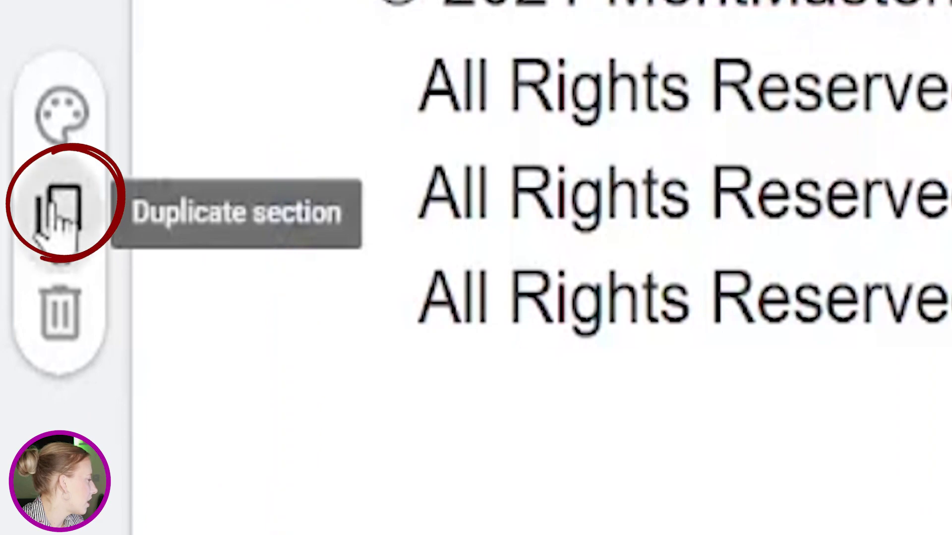
click(60, 205)
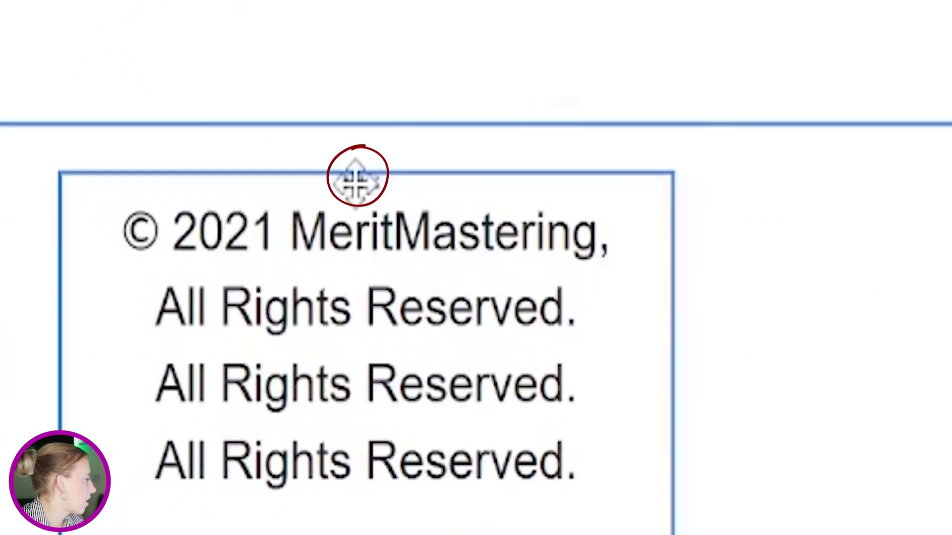
drag(357, 183, 323, 208)
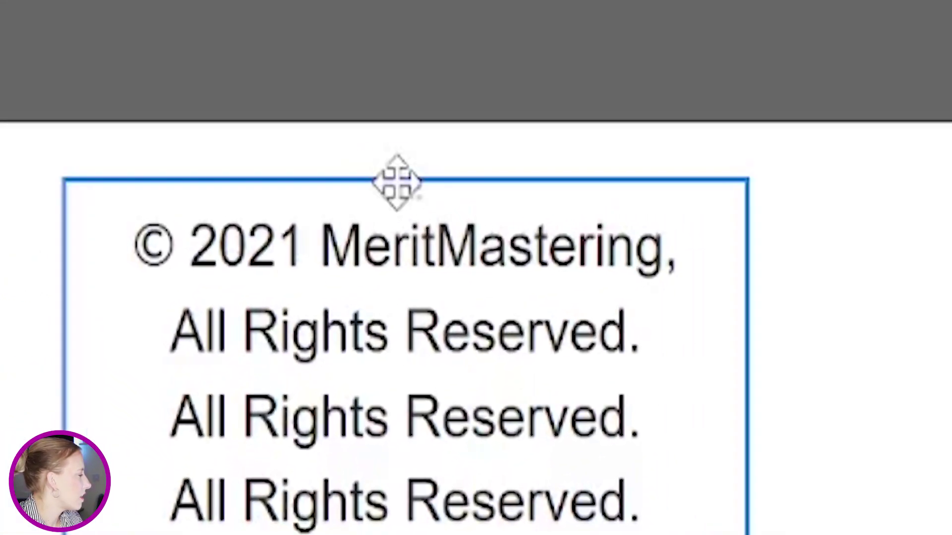
Step: Delete the duplicate copyright text box and widen the remaining one across the section
click(397, 181)
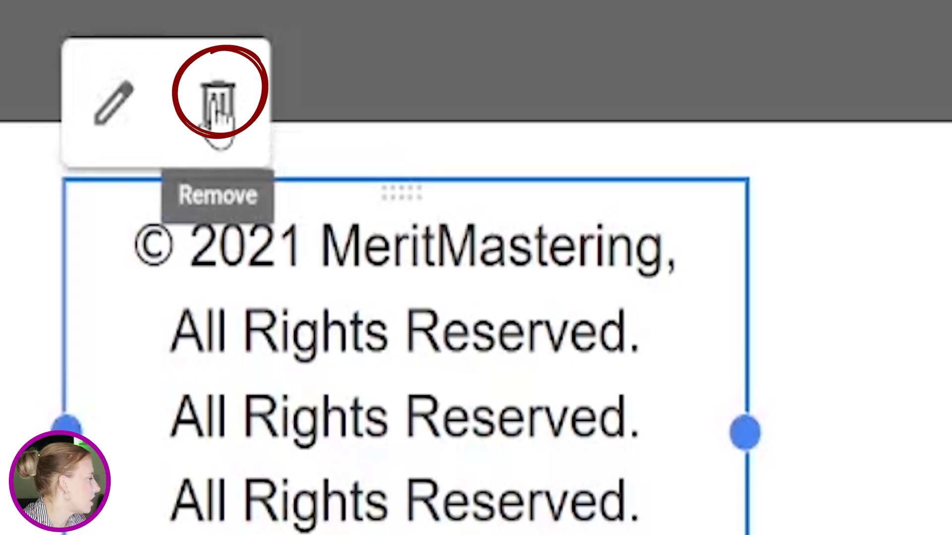
click(218, 114)
click(313, 368)
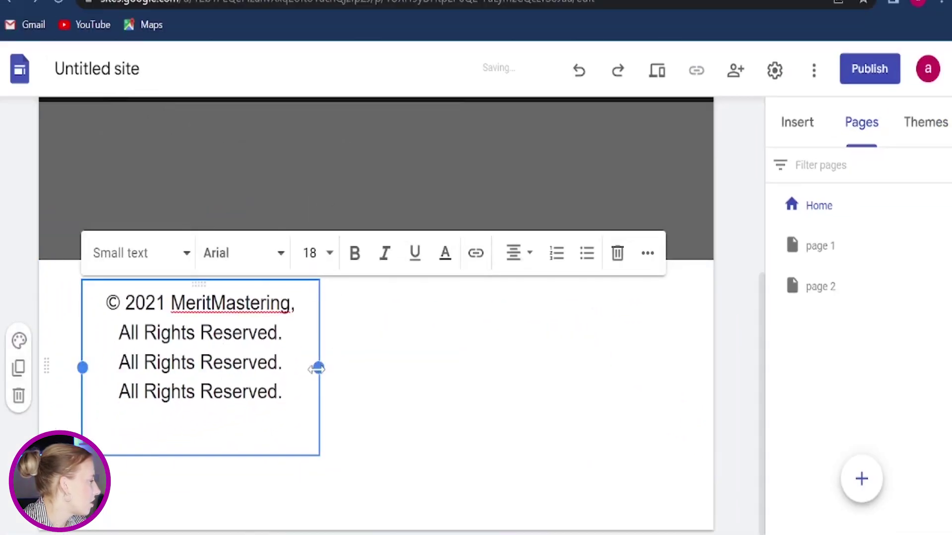
drag(317, 369, 669, 369)
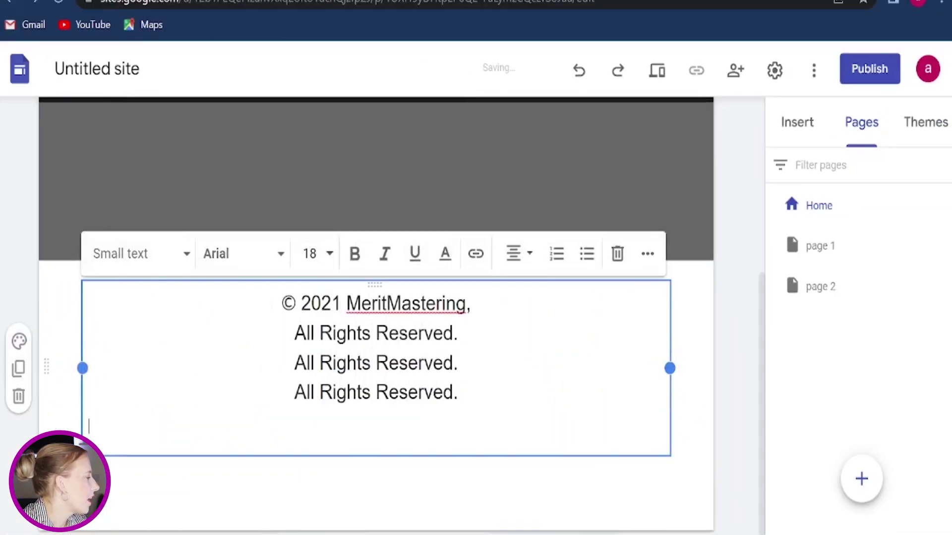
Step: Delete the repeated 'All Rights Reserved.' lines, leaving only '© 2021 MeritMastering,'
key(shift+Up)
key(shift+Up)
key(shift+Up)
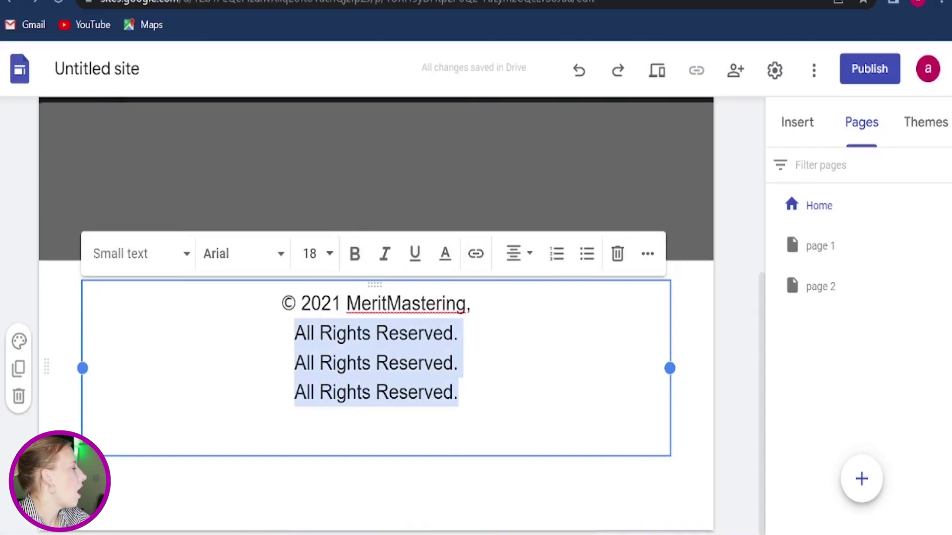
key(BackSpace)
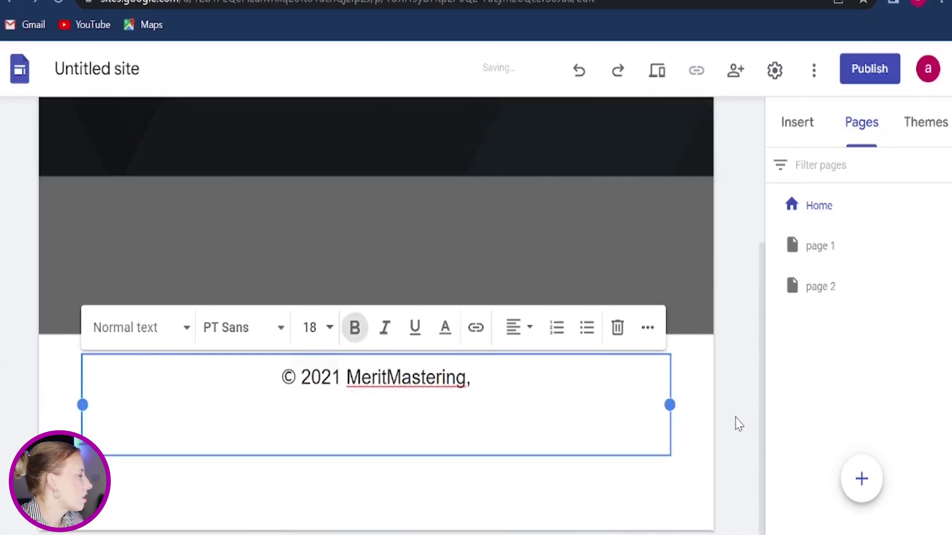
click(739, 424)
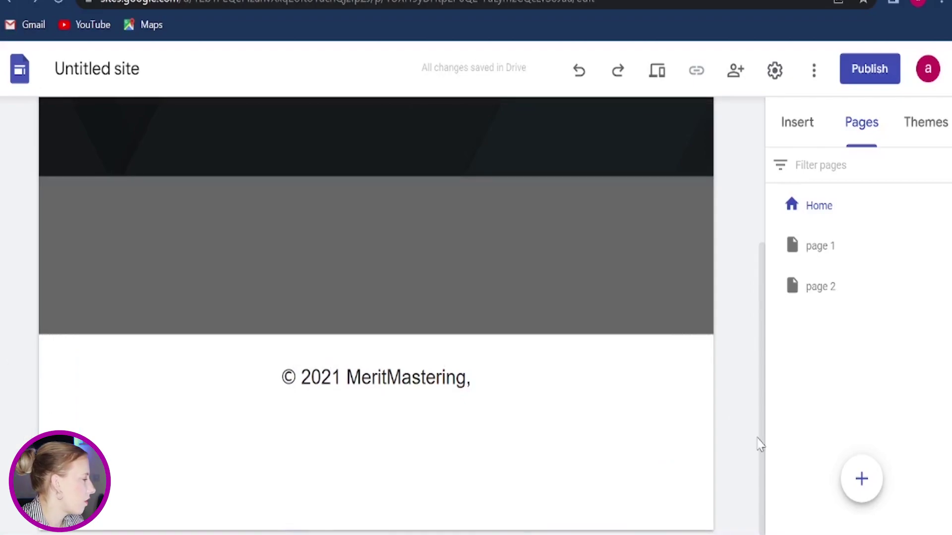
Step: On page 1, hide the footer with 'Hide footer on this page'
click(818, 259)
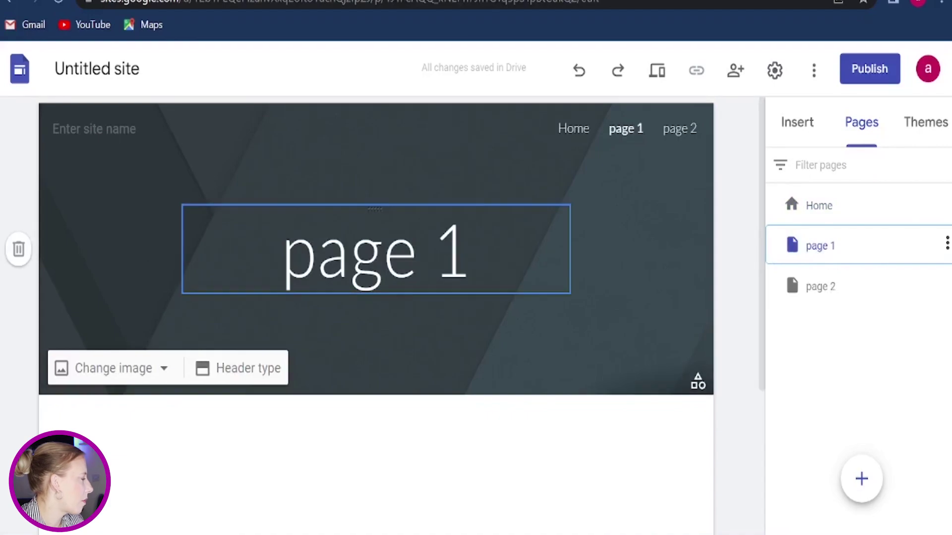
scroll(349, 297, down, 4)
mouse_move(350, 403)
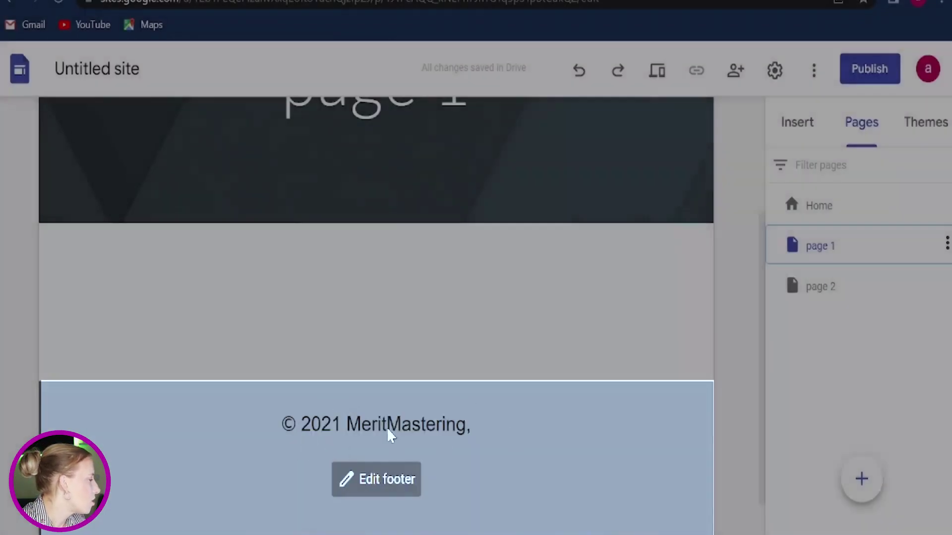
scroll(562, 456, down, 1)
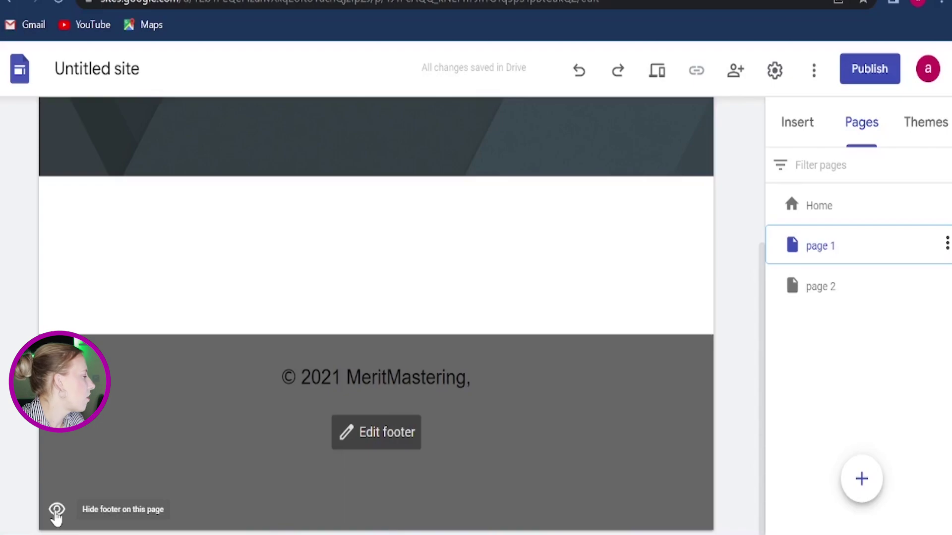
click(56, 510)
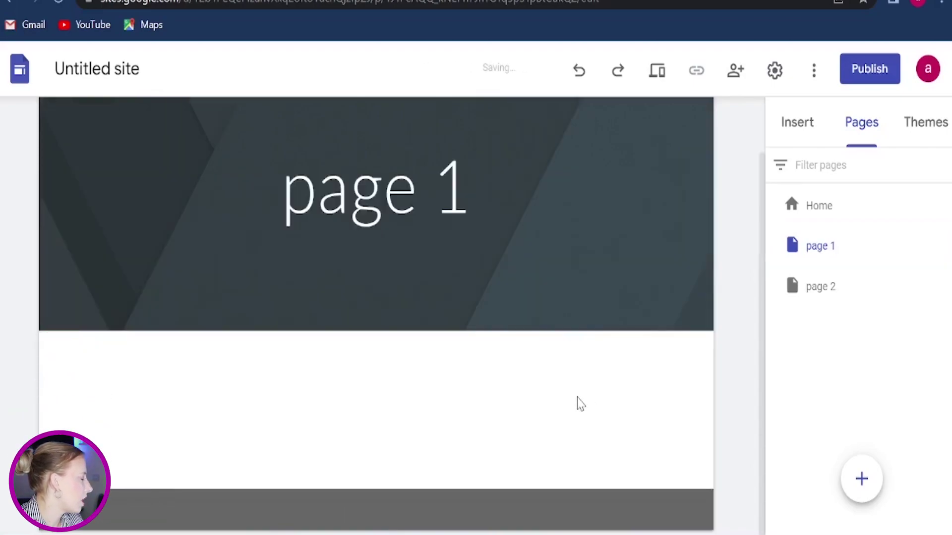
mouse_move(431, 296)
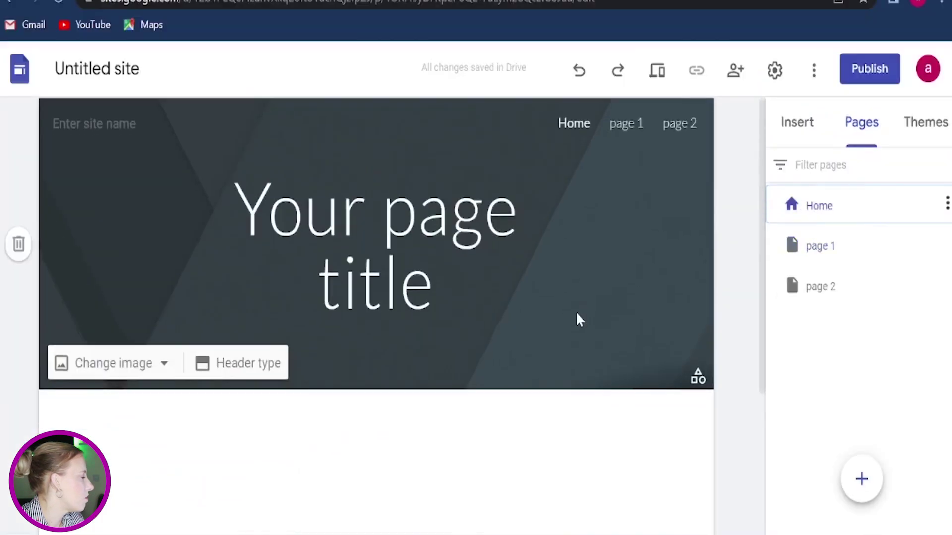
Step: Check the footers on page 2 and page 1, then return to the Home page footer
scroll(576, 312, down, 4)
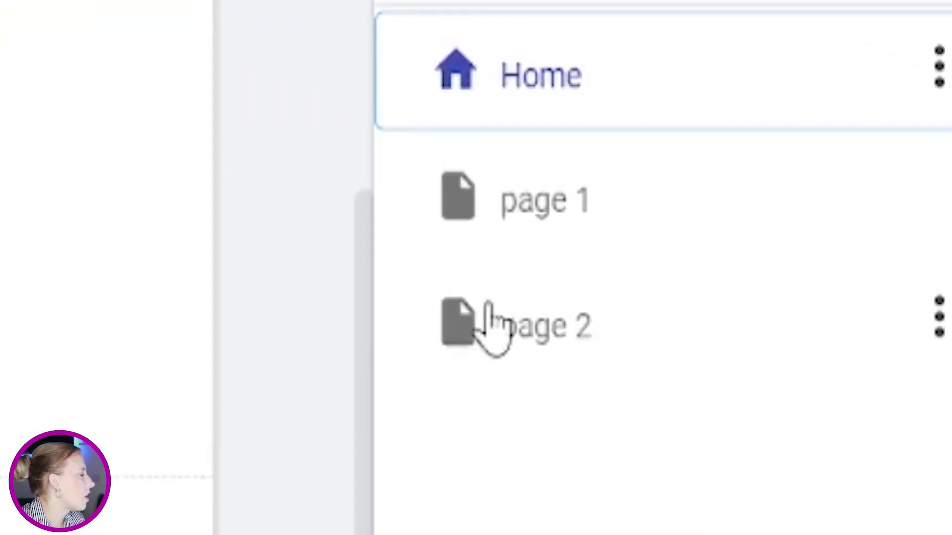
click(763, 293)
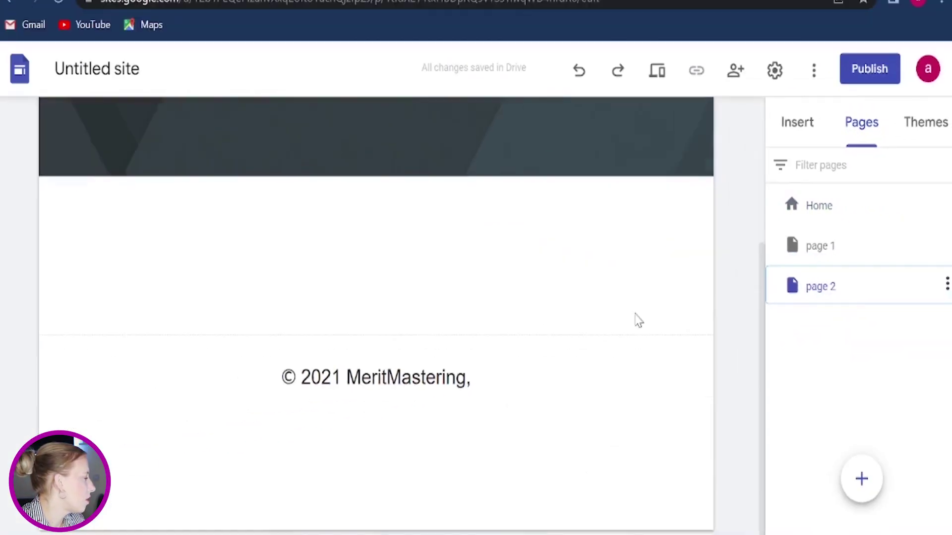
mouse_move(513, 397)
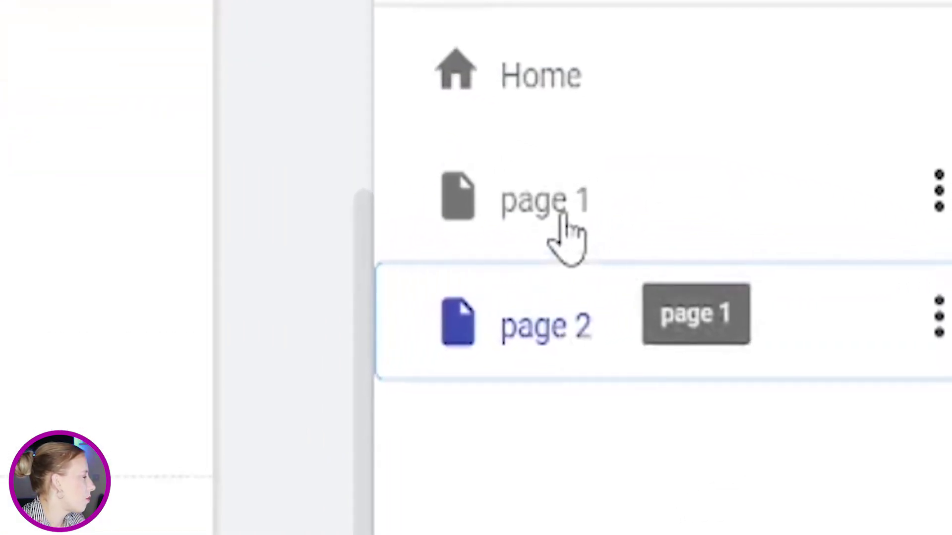
click(563, 216)
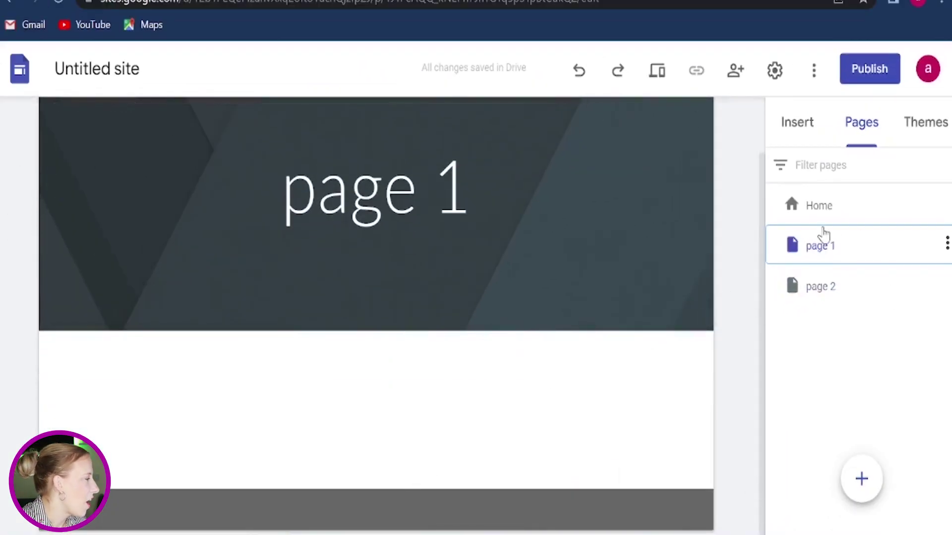
click(820, 213)
scroll(544, 367, down, 4)
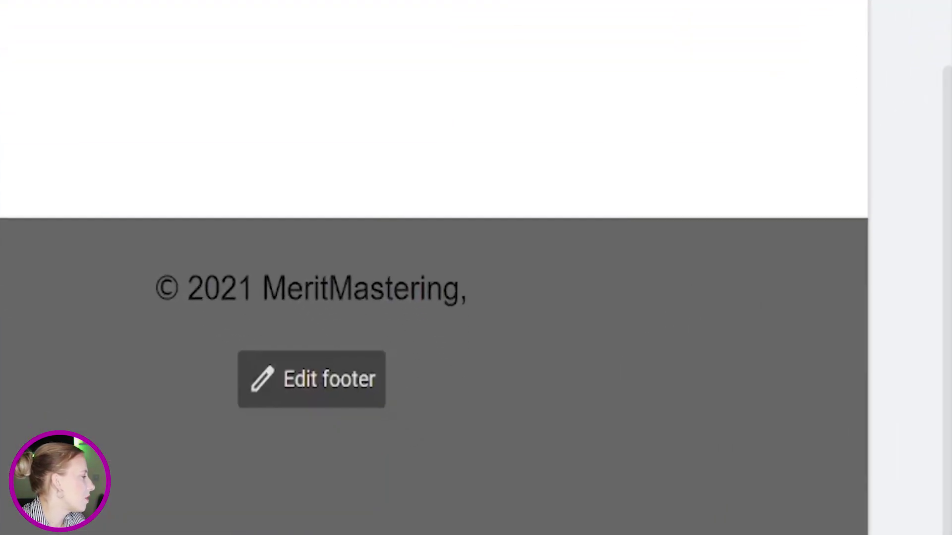
Step: Edit the footer, choose Images from the insert options, then dismiss the Upload/Select choices
click(370, 427)
double_click(822, 300)
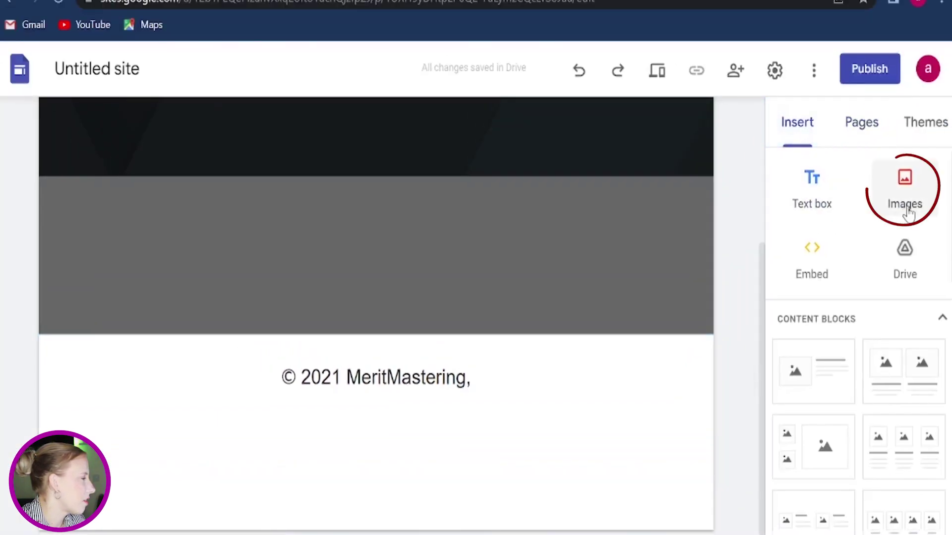
click(908, 212)
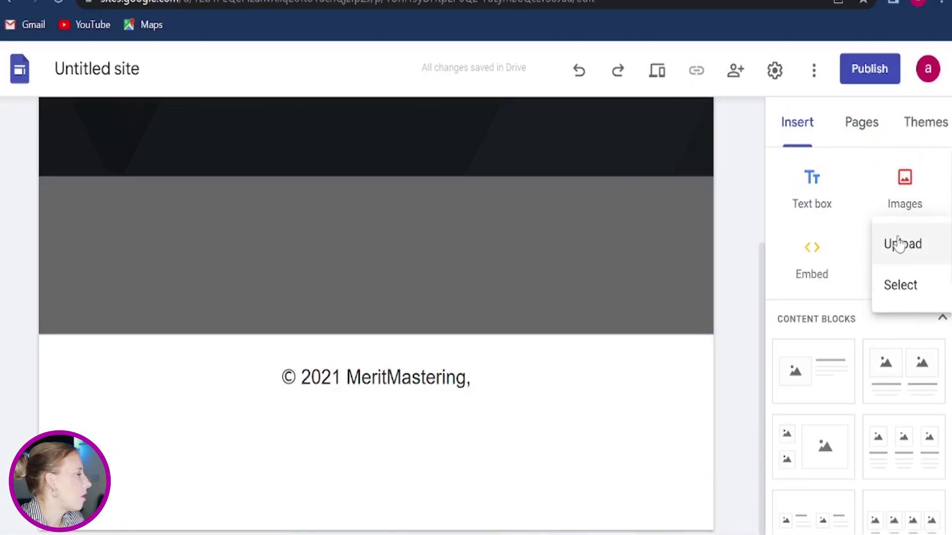
click(899, 286)
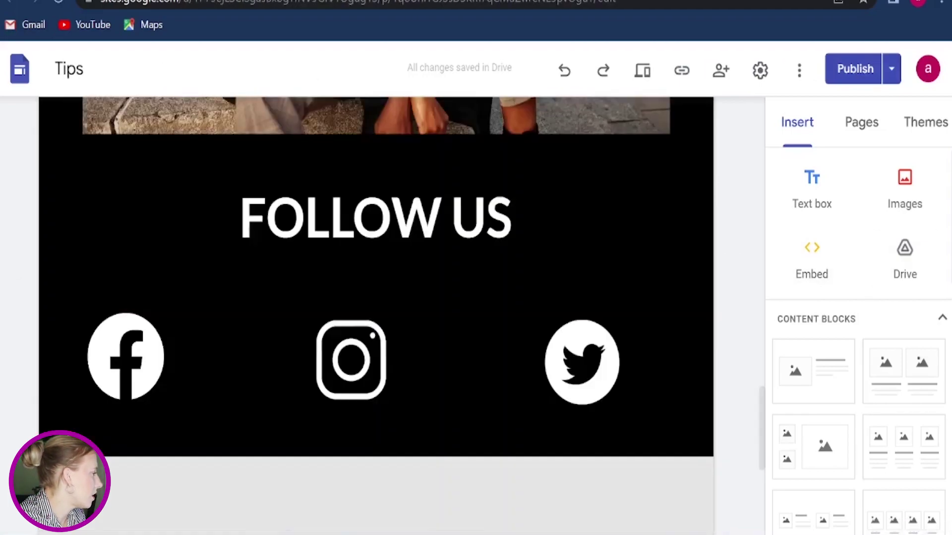
Step: In the Tips sample site, select the social icons and try adding a link to Instagram
click(567, 370)
drag(567, 370, 568, 371)
click(381, 389)
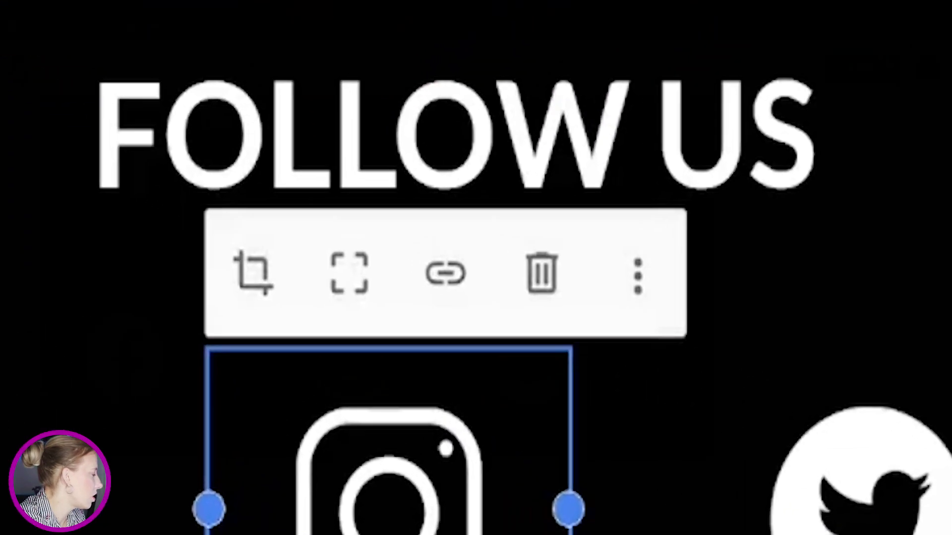
click(445, 275)
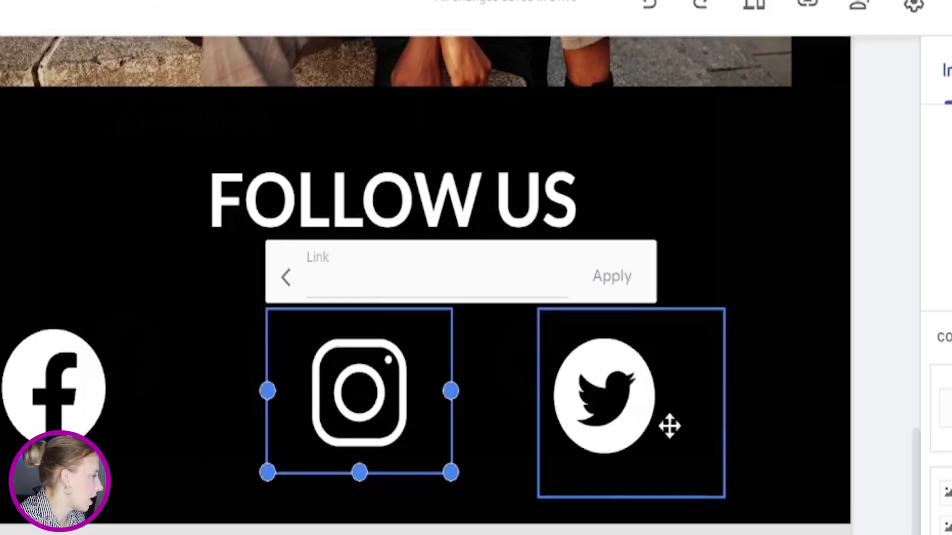
click(638, 395)
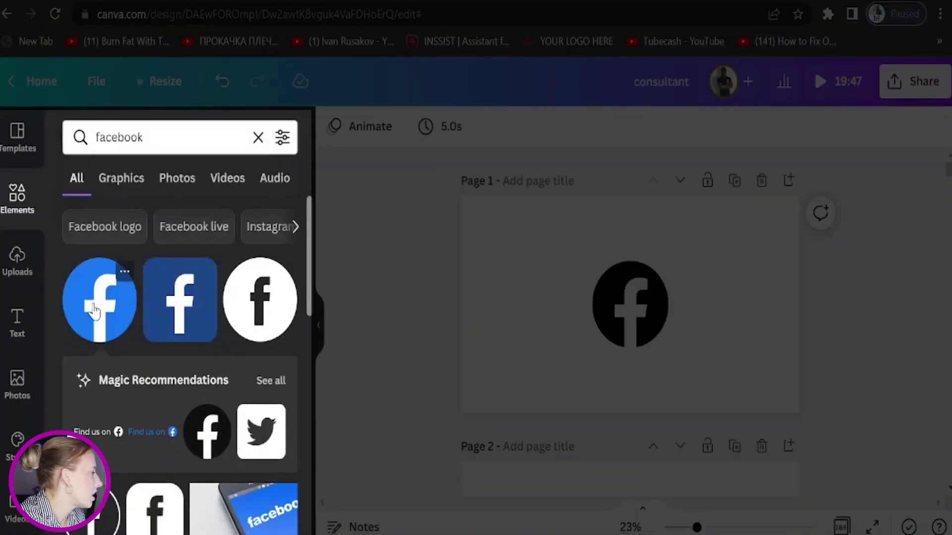
Step: Select the black Facebook logo and view its colour choices, leaving the colour unchanged
click(623, 320)
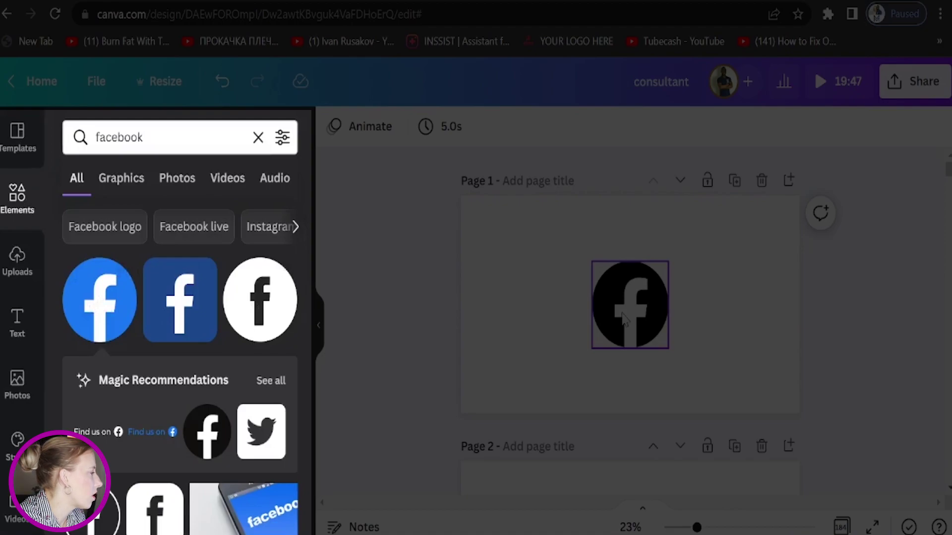
click(623, 320)
click(331, 130)
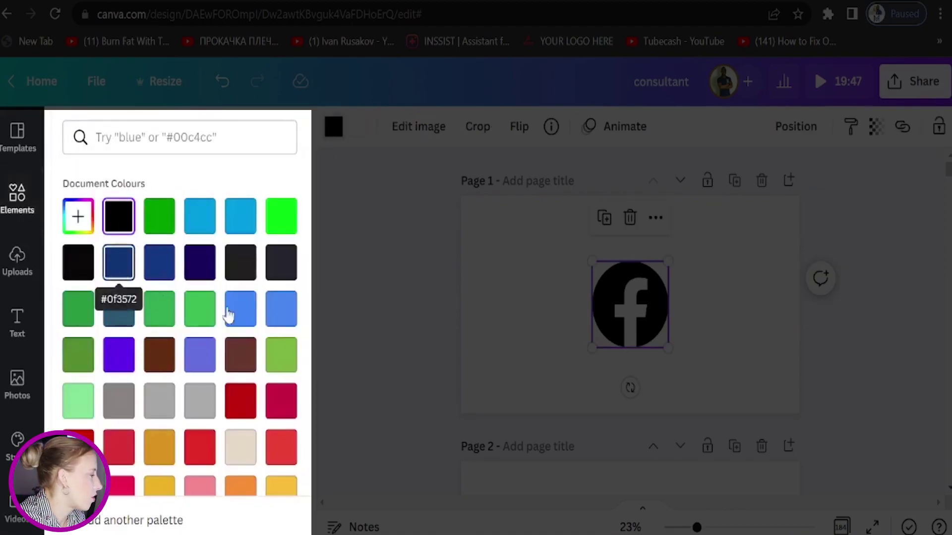
click(761, 335)
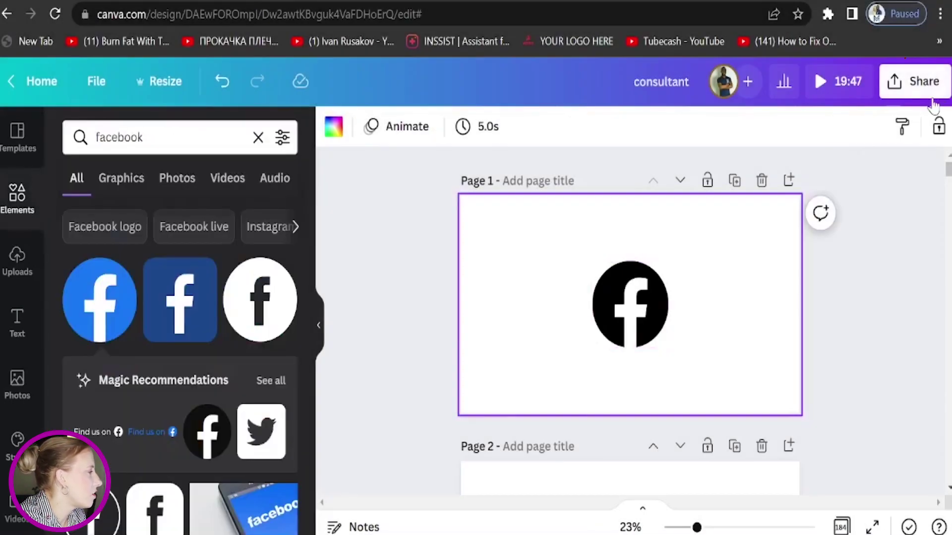
Step: Set up the design's download as a PNG file
click(923, 81)
scroll(872, 262, down, 2)
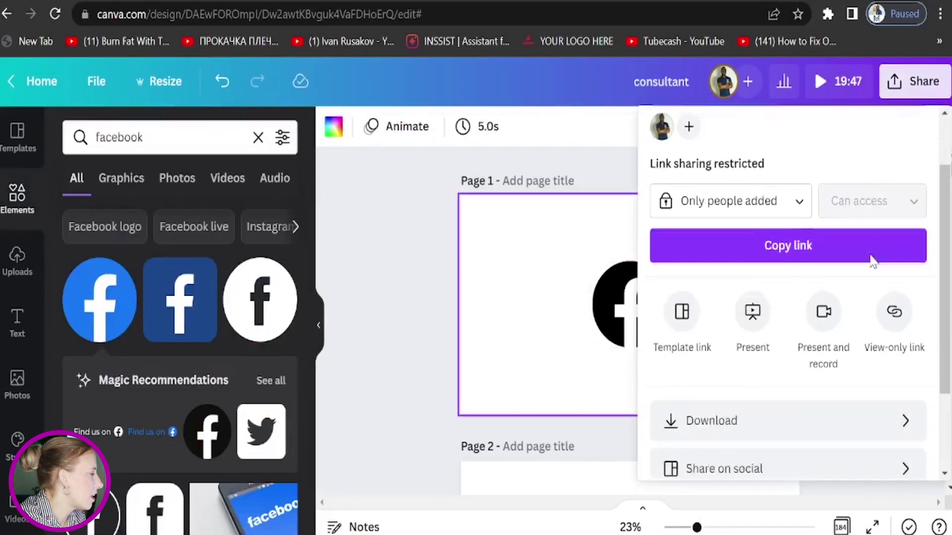
scroll(878, 278, down, 2)
click(895, 325)
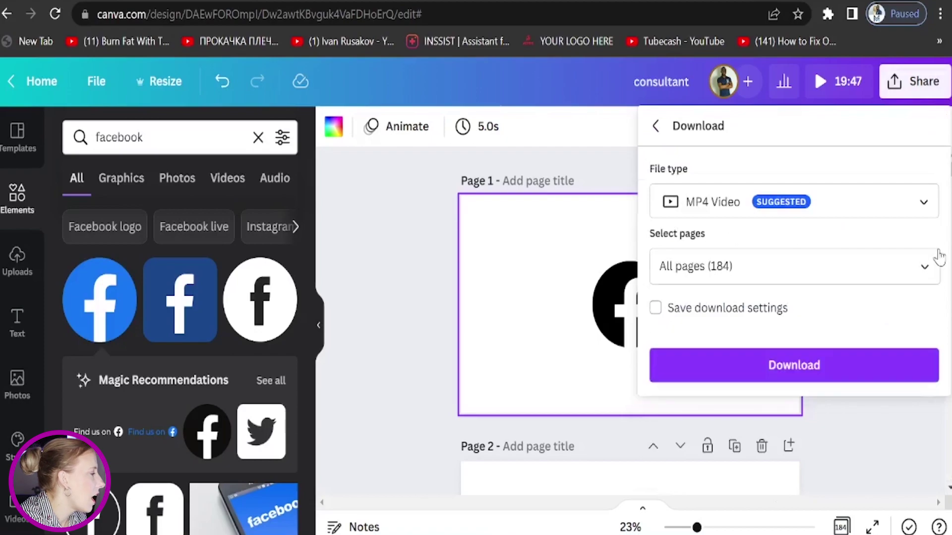
click(922, 203)
click(838, 158)
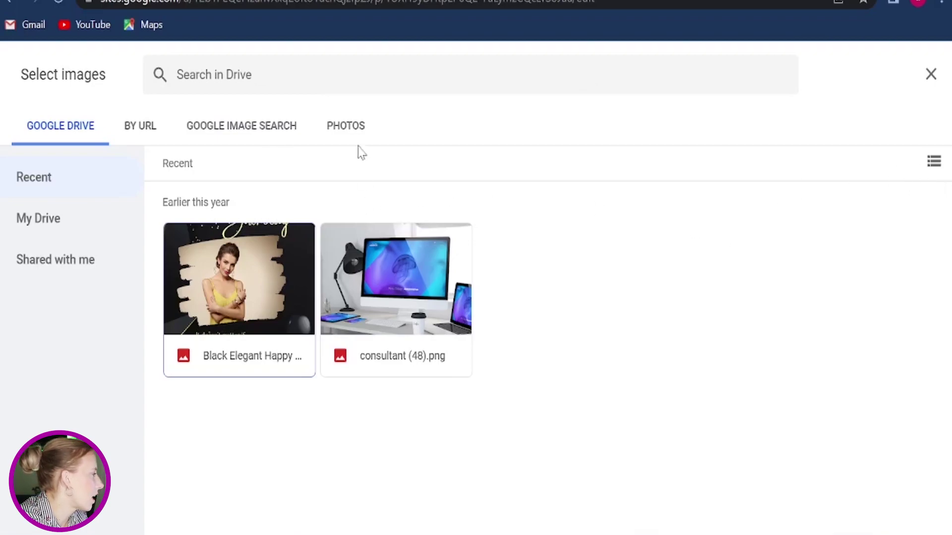
Step: Close the Drive image picker, then start and cancel a footer image upload
click(929, 77)
click(266, 450)
double_click(266, 451)
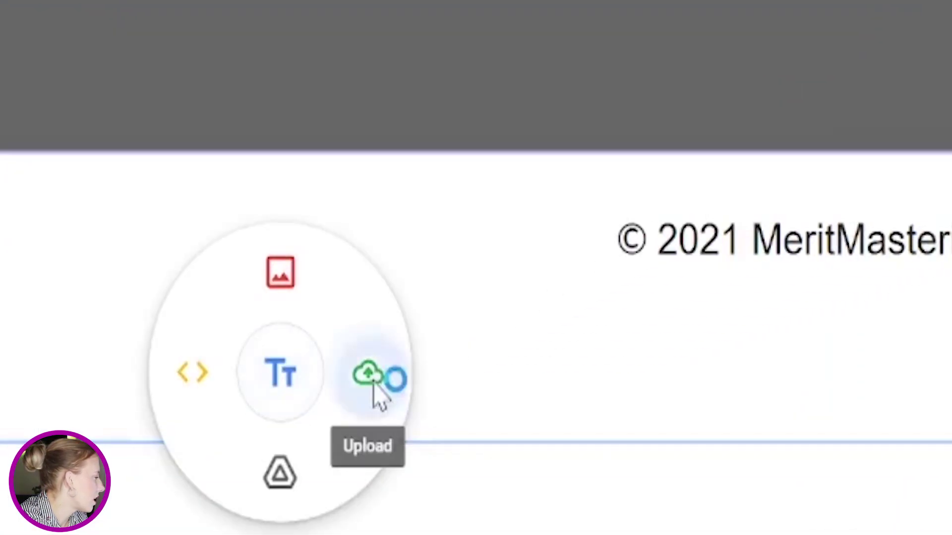
click(374, 386)
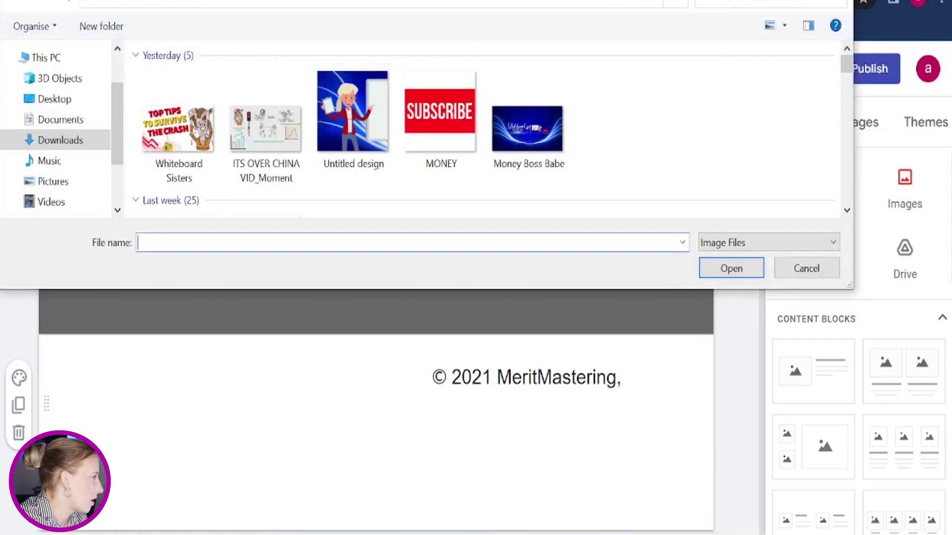
key(Escape)
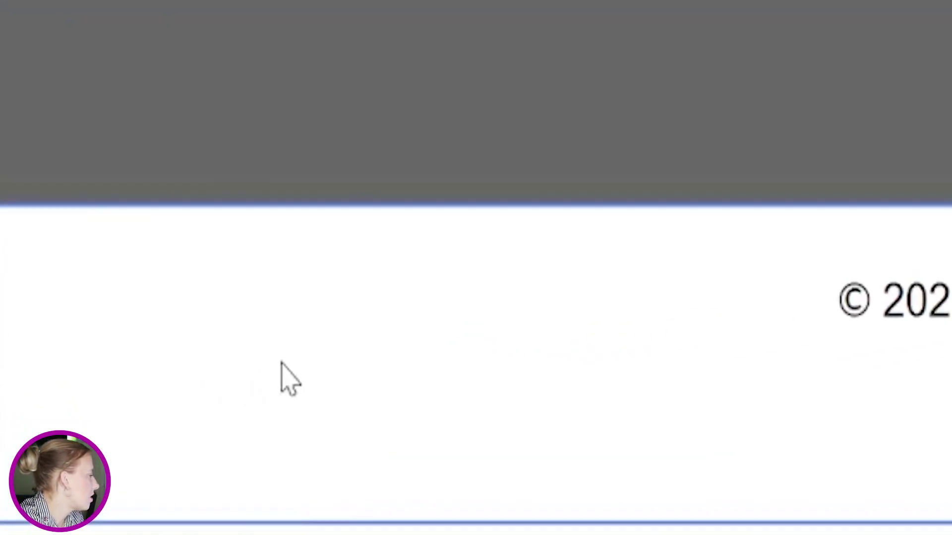
Step: Embed the pasted social-icons HTML code as a row of five icons in the footer
double_click(281, 364)
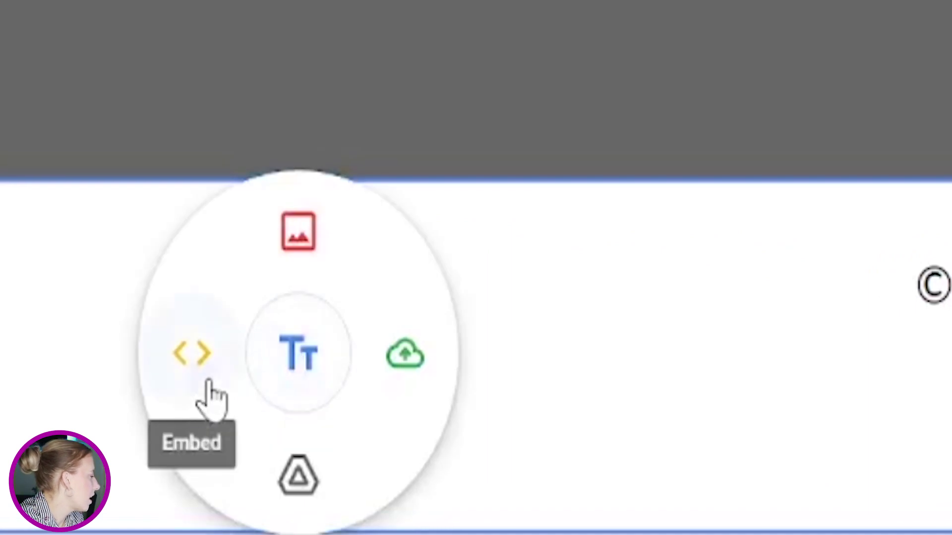
click(212, 397)
click(365, 244)
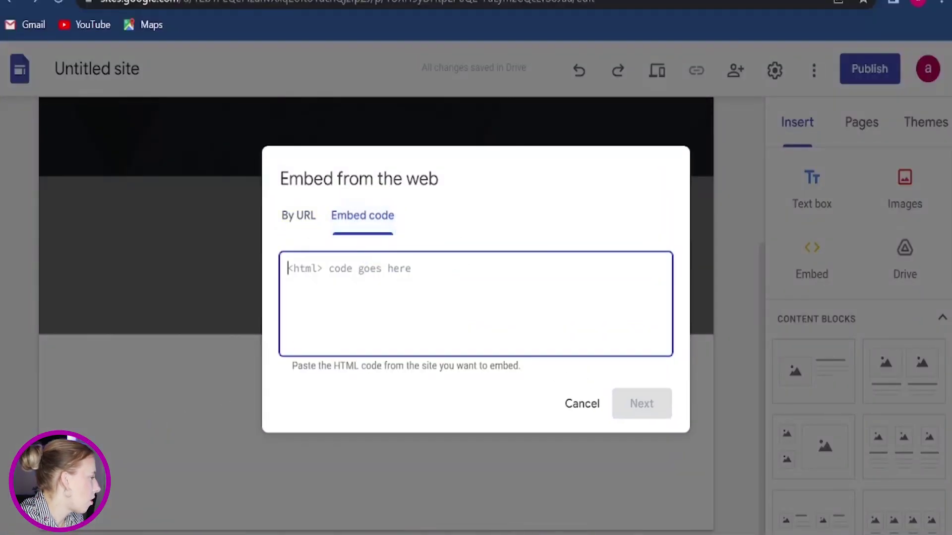
right_click(346, 279)
click(382, 144)
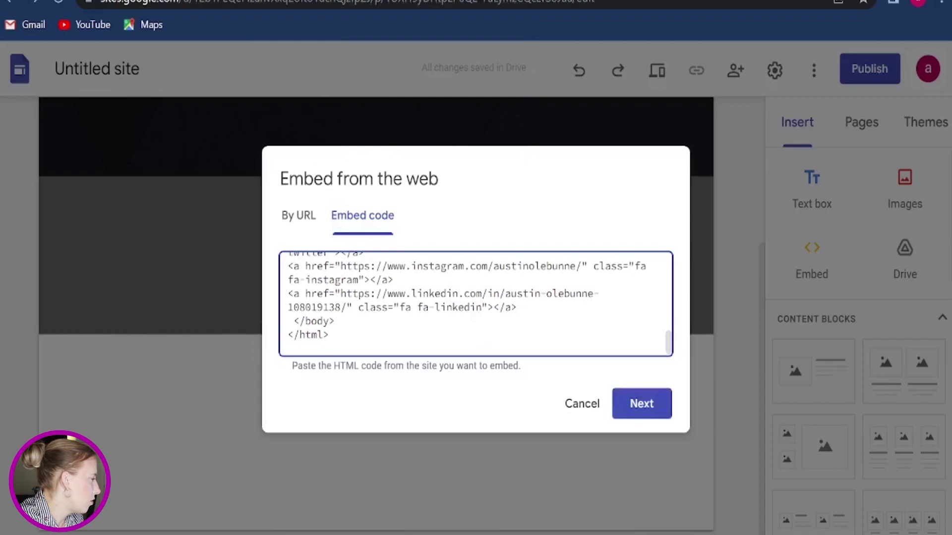
mouse_move(340, 293)
mouse_down()
mouse_move(588, 294)
mouse_move(516, 307)
mouse_up()
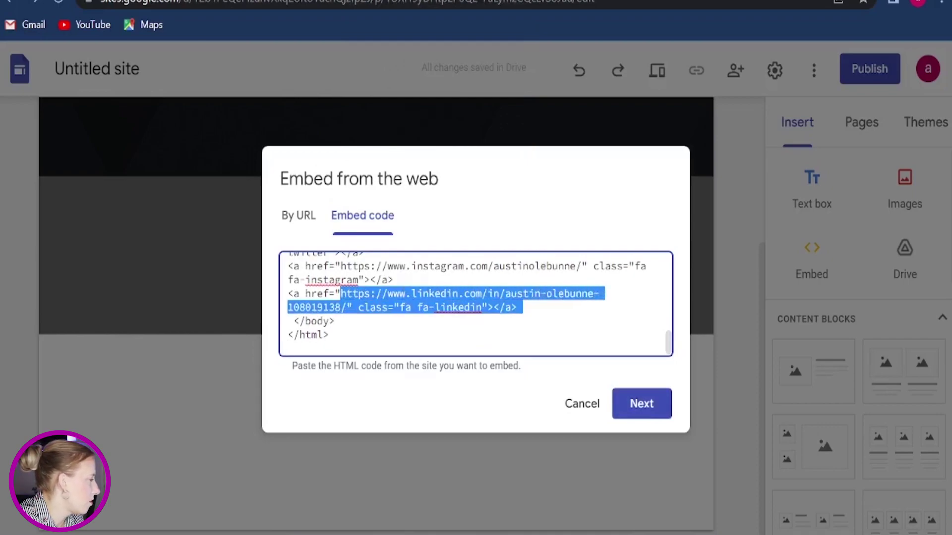
click(335, 334)
click(631, 418)
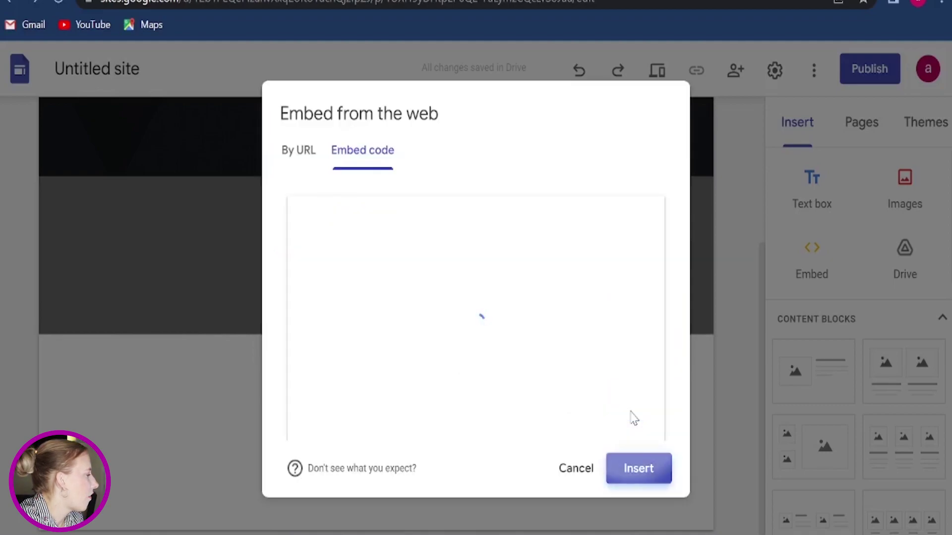
click(613, 471)
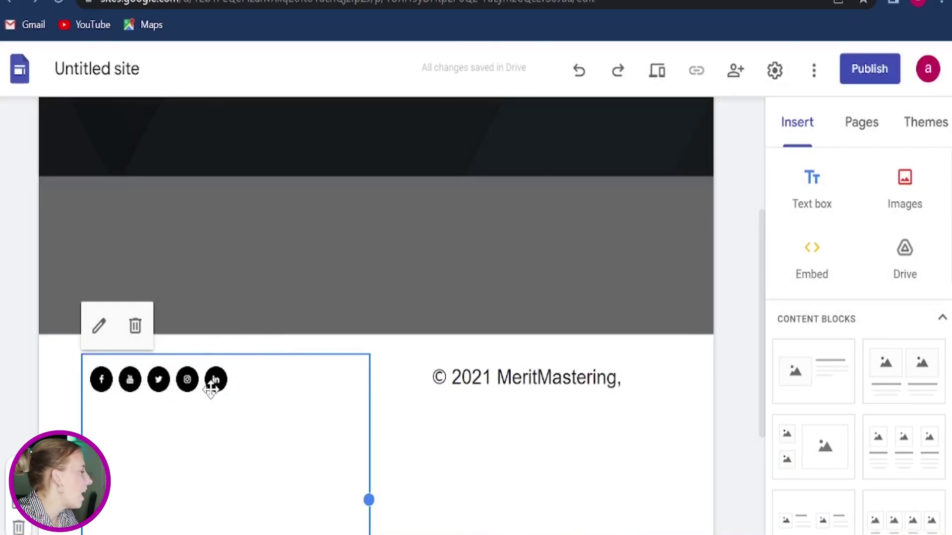
click(435, 450)
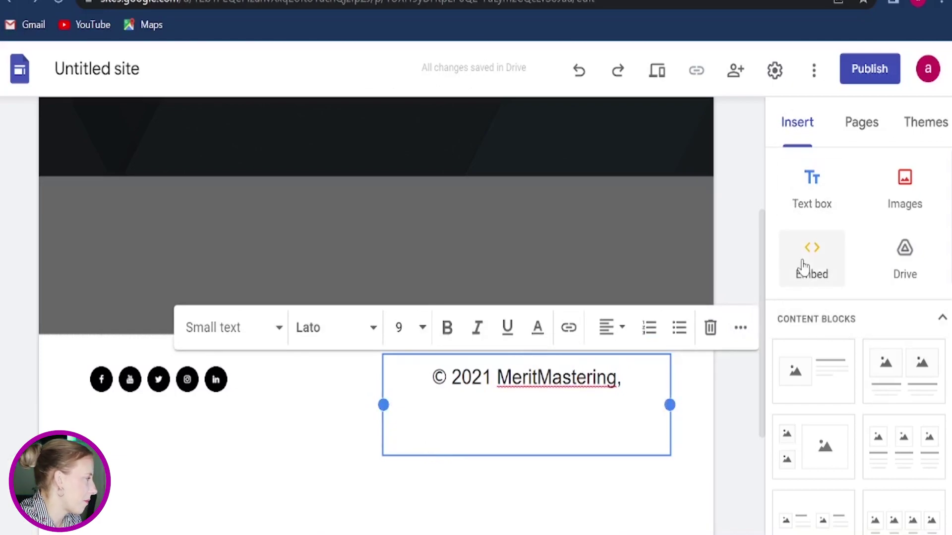
Step: Scroll through the Tips site to its FOLLOW US footer and preview it as visitors see it
click(617, 292)
scroll(587, 293, down, 2)
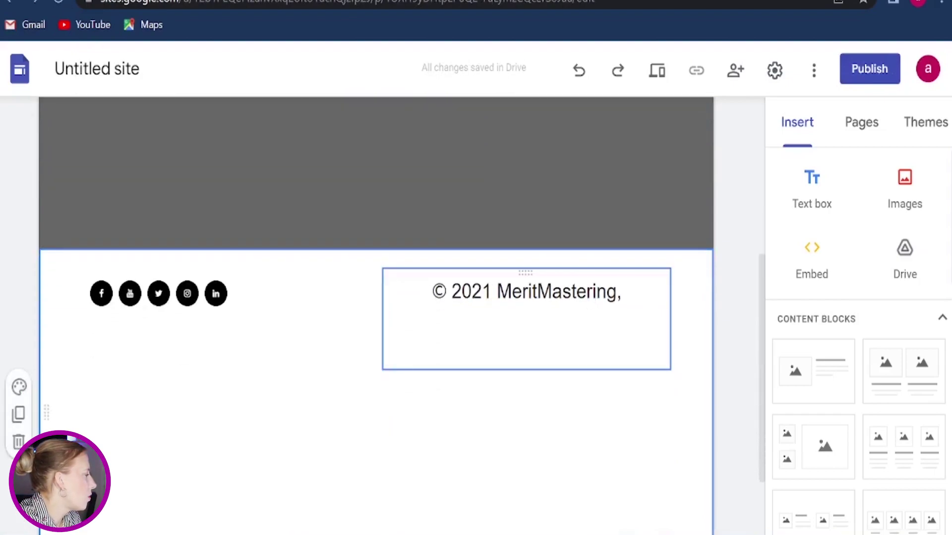
scroll(133, 335, up, 3)
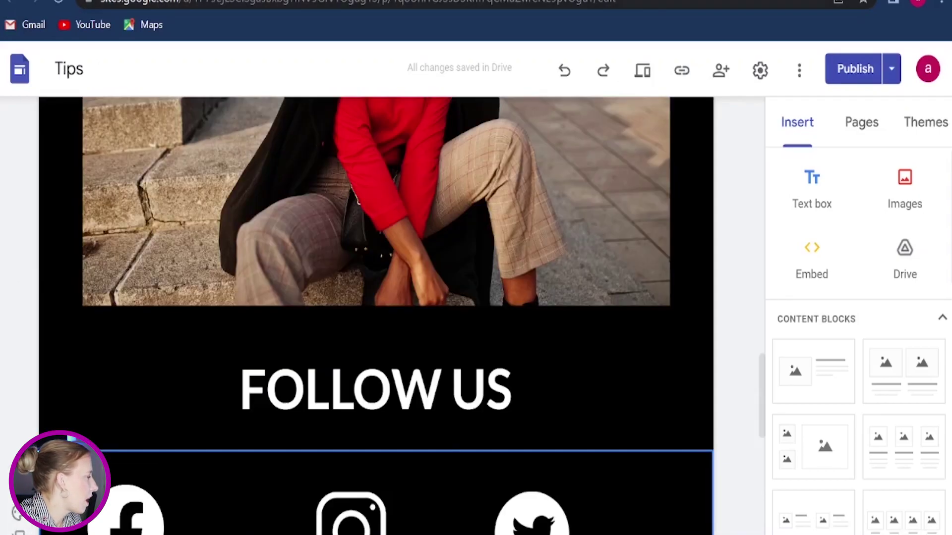
scroll(666, 369, down, 1)
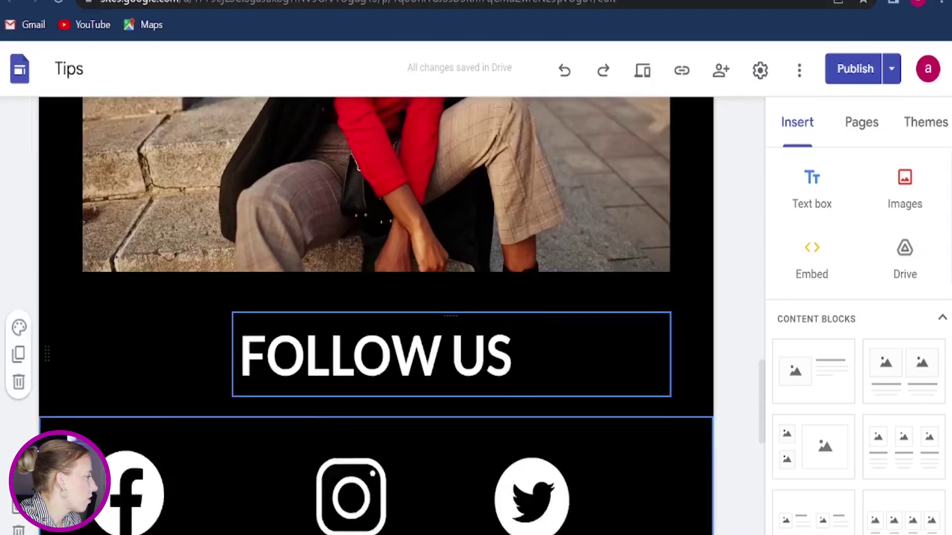
scroll(665, 369, up, 15)
scroll(665, 370, down, 20)
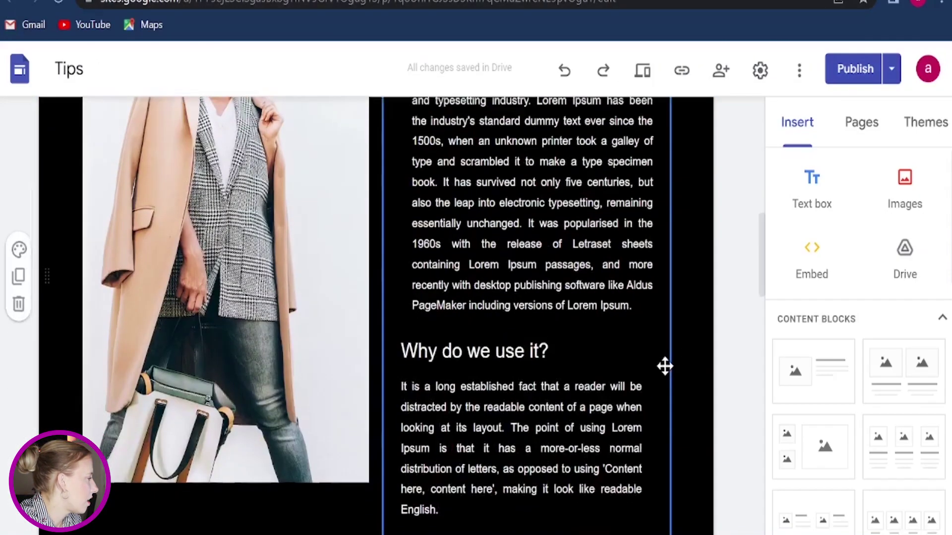
scroll(662, 367, up, 5)
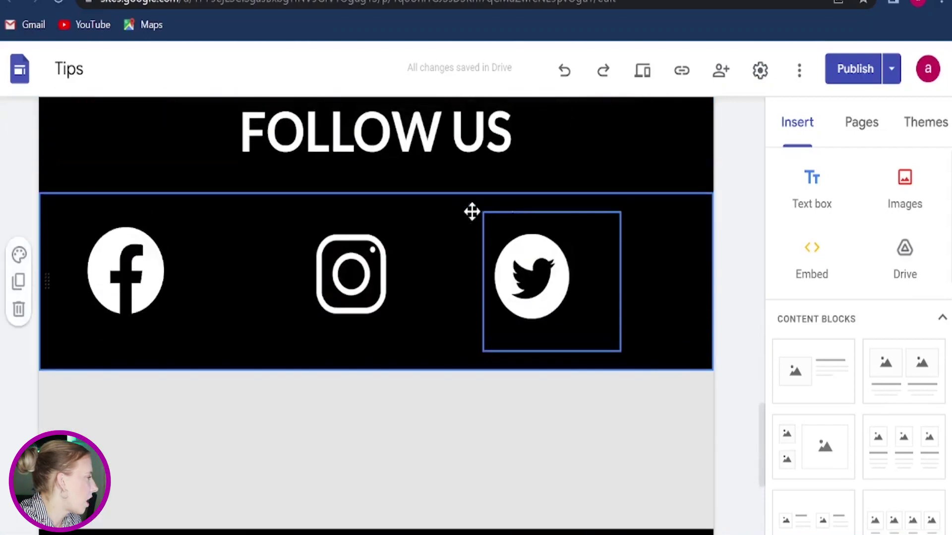
scroll(666, 365, down, 1)
scroll(670, 368, down, 5)
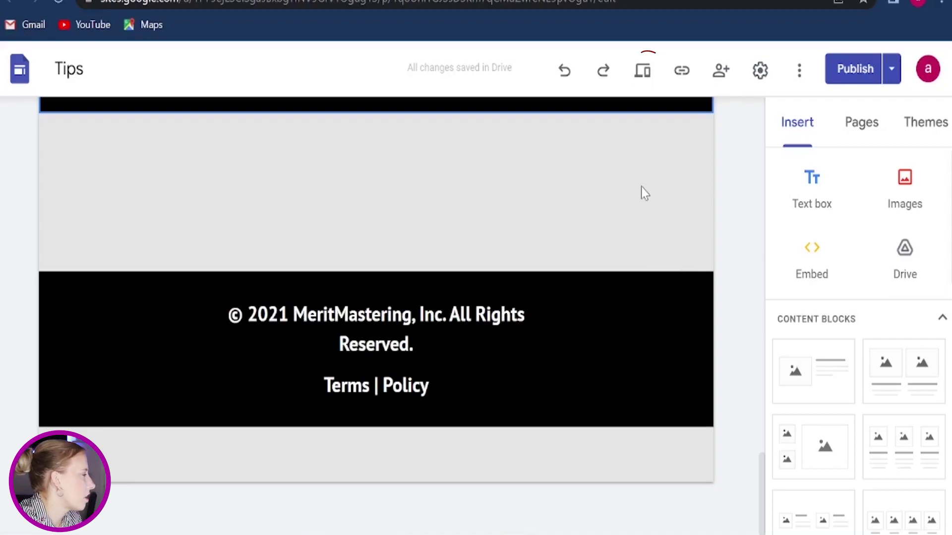
click(645, 79)
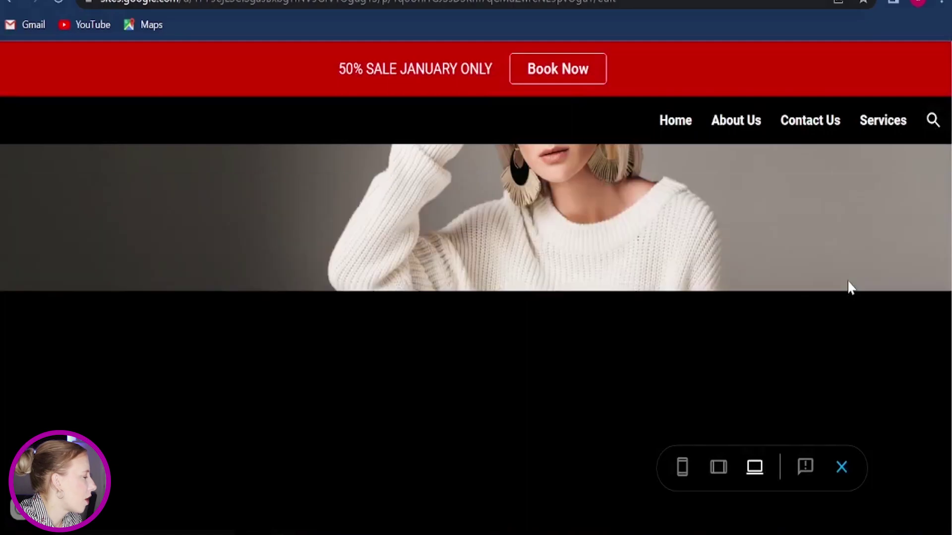
scroll(848, 283, down, 10)
scroll(848, 282, down, 3)
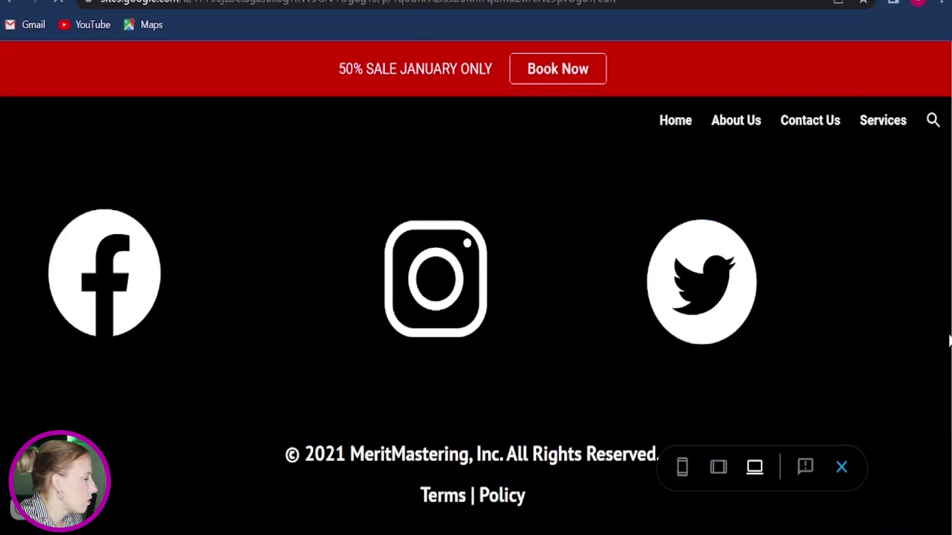
Step: Add an empty text box to the Tips spacer section and give it the black Style 3 background
click(841, 468)
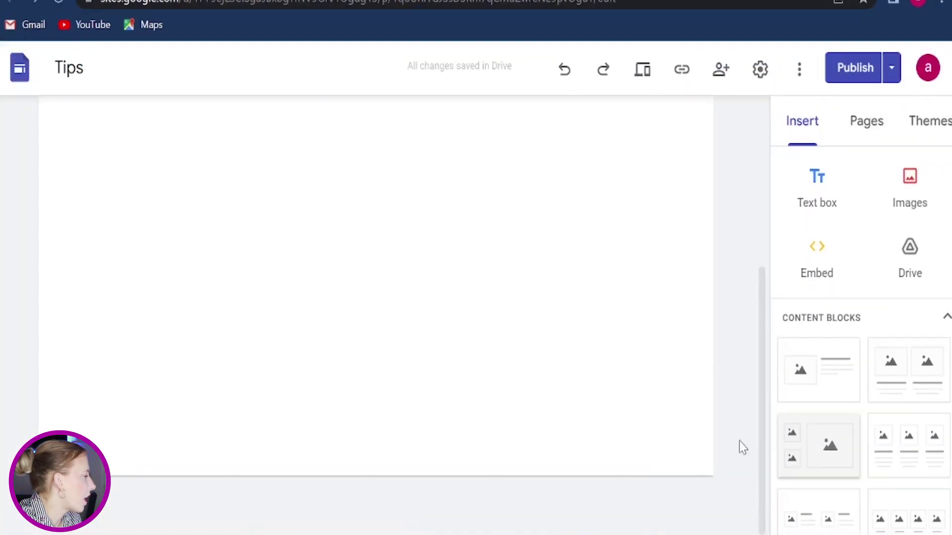
scroll(495, 376, down, 10)
scroll(501, 370, up, 6)
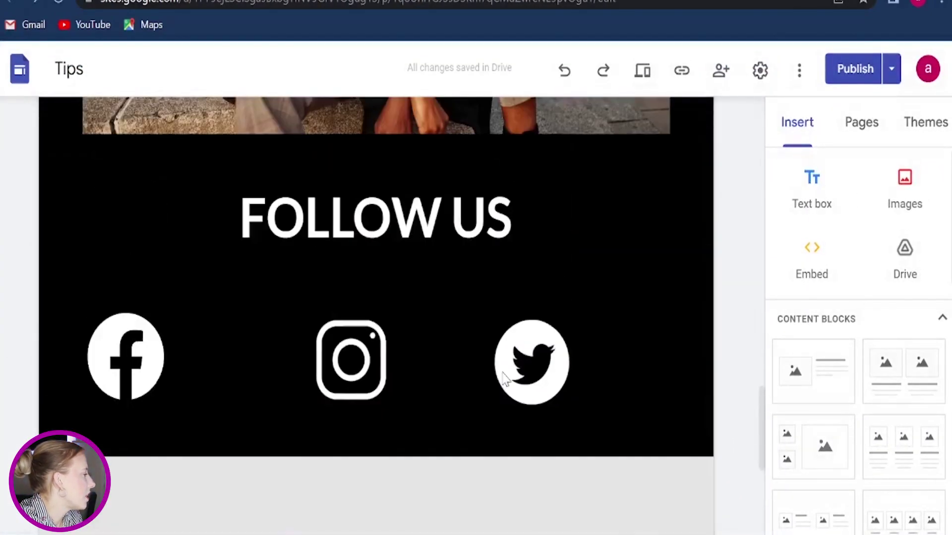
scroll(501, 371, down, 5)
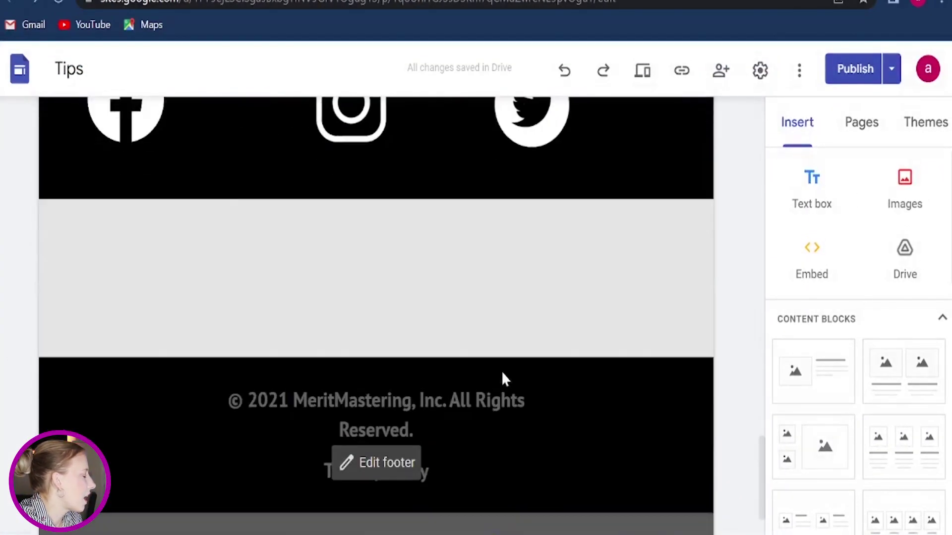
click(814, 201)
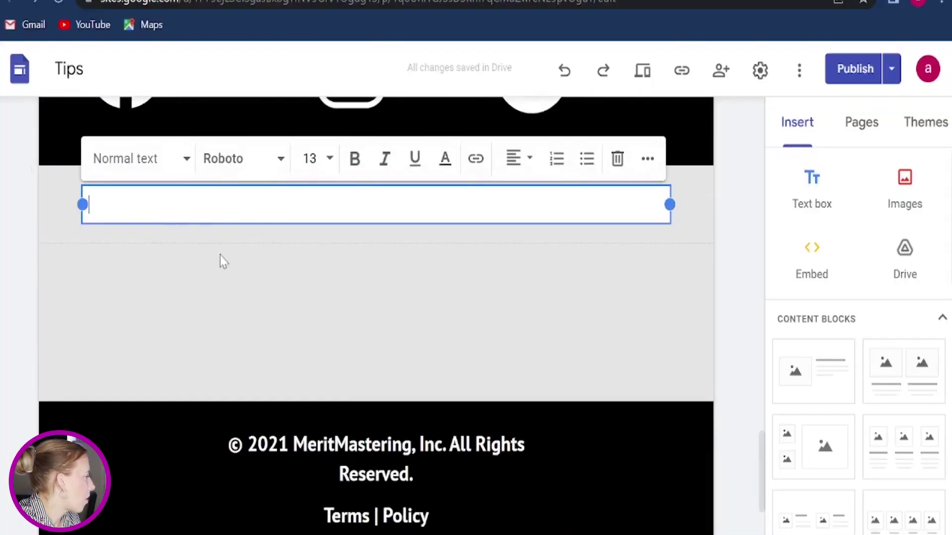
click(208, 317)
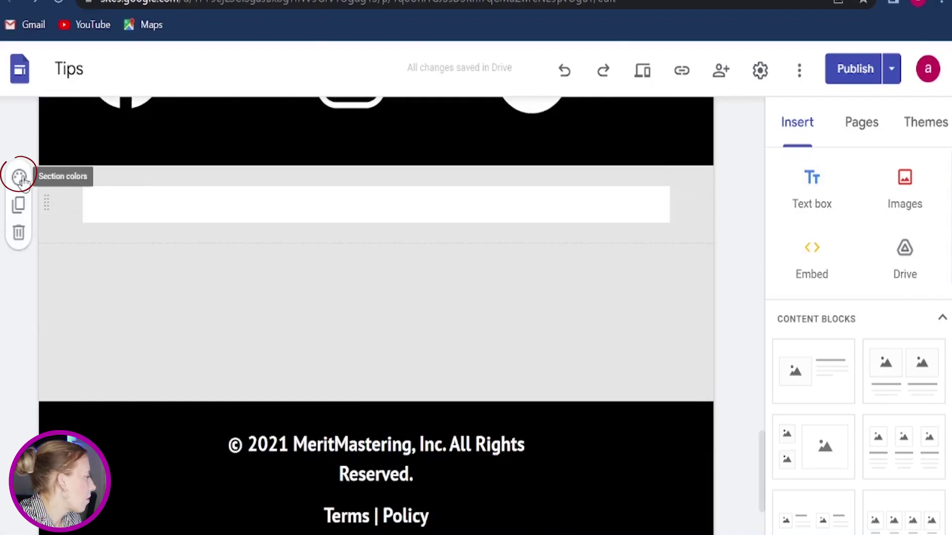
click(19, 178)
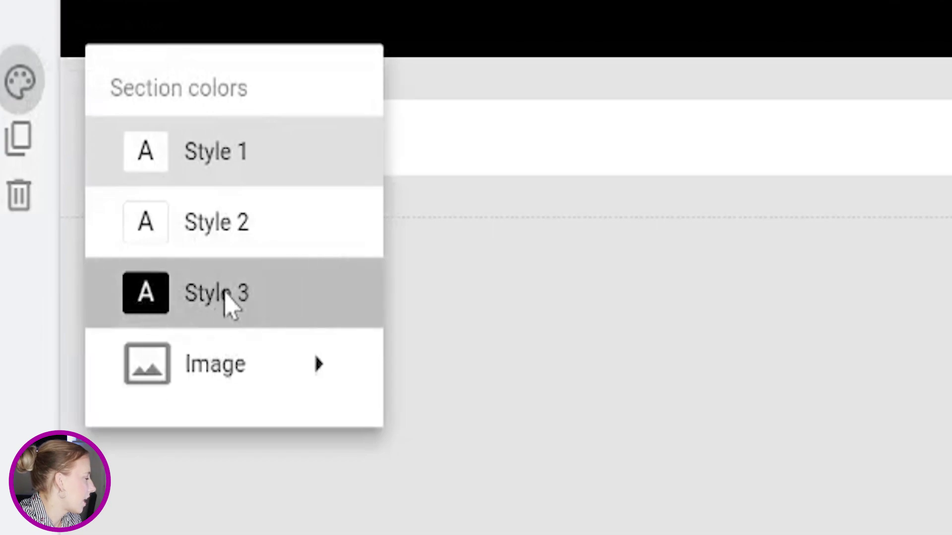
click(226, 293)
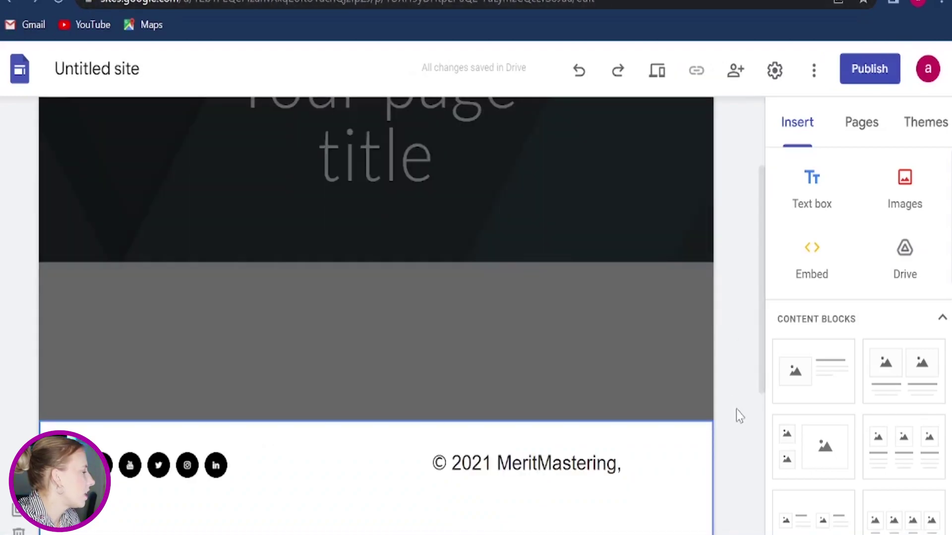
Step: Scroll down the Google Sites page before switching to another window
scroll(742, 416, down, 2)
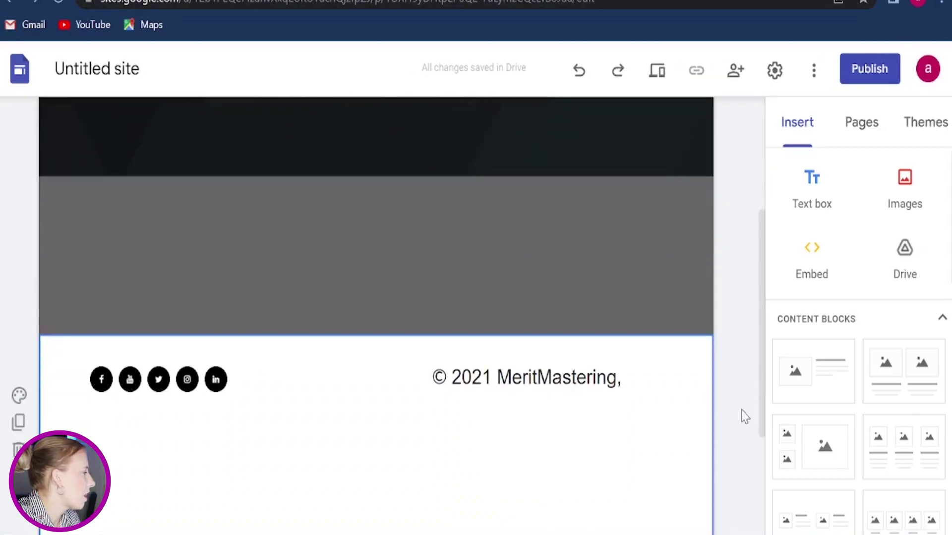
mouse_move(608, 534)
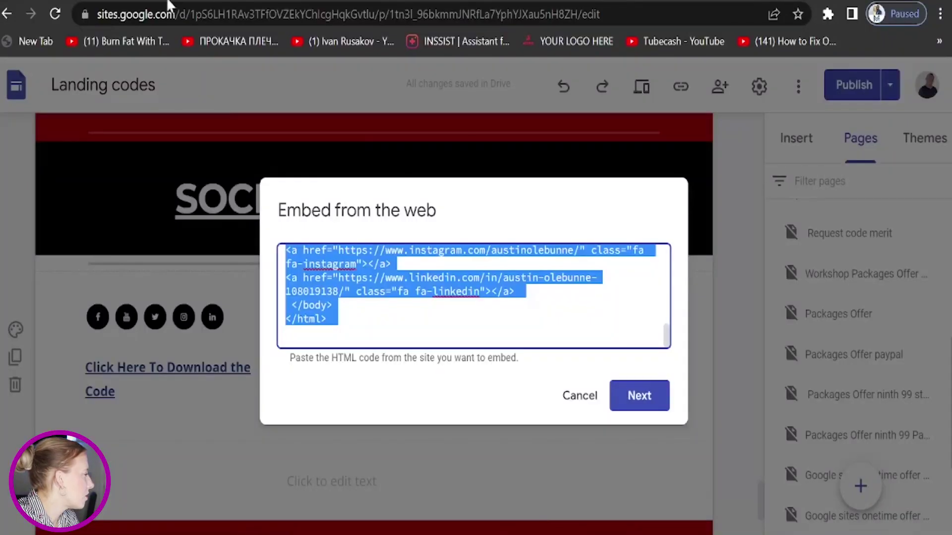
Step: Search Canva's elements for 'email' graphics
click(180, 1)
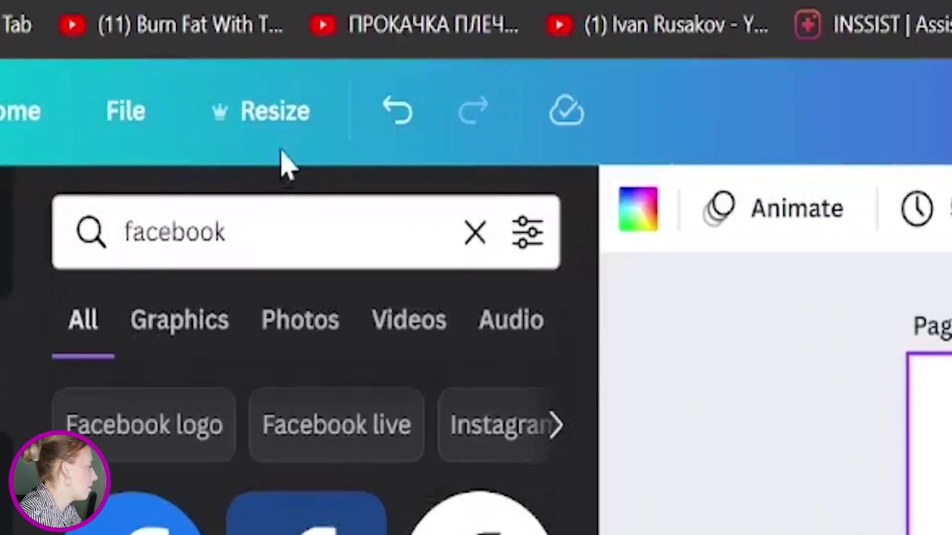
triple_click(285, 232)
text(email)
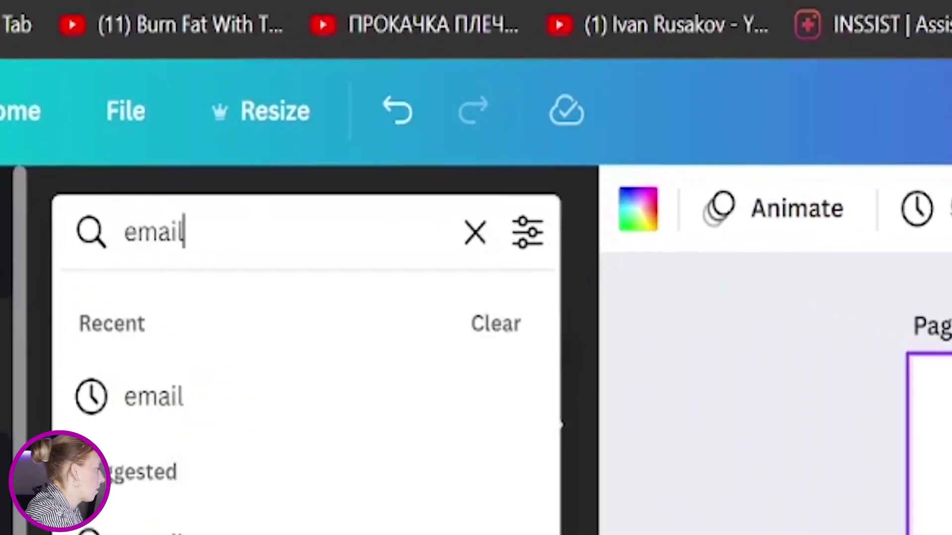
key(Return)
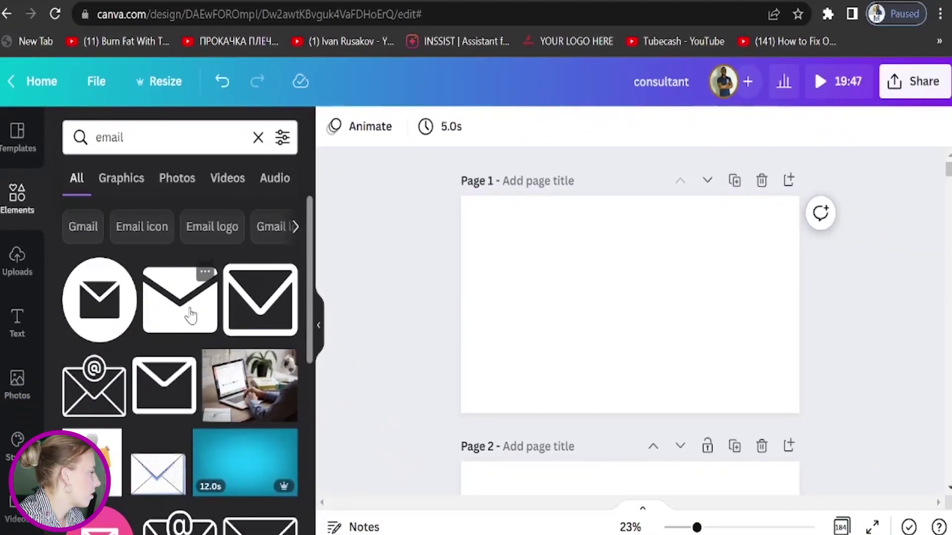
Step: Add the envelope graphic to Page 1, enlarge it and centre it on the page
click(259, 477)
drag(577, 262, 481, 221)
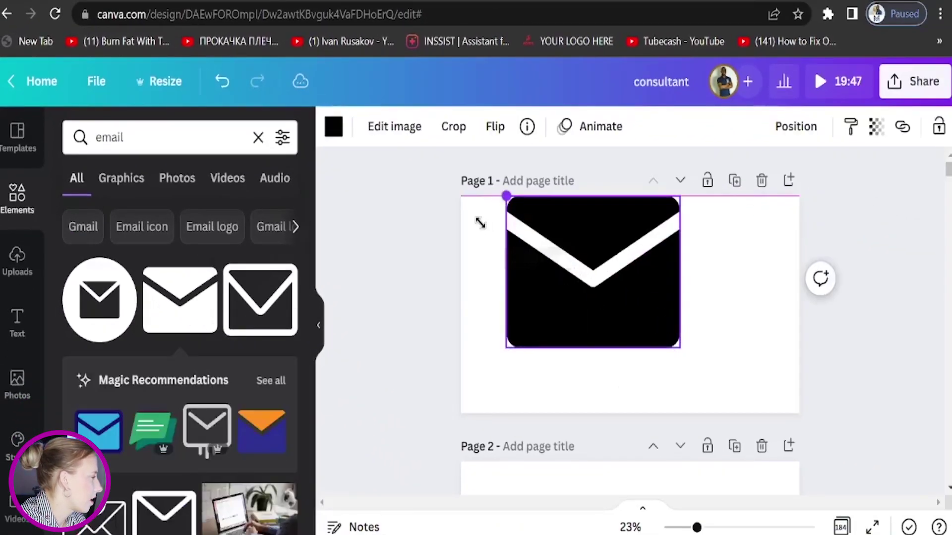
drag(623, 281, 617, 303)
drag(673, 369, 735, 421)
drag(680, 336, 692, 313)
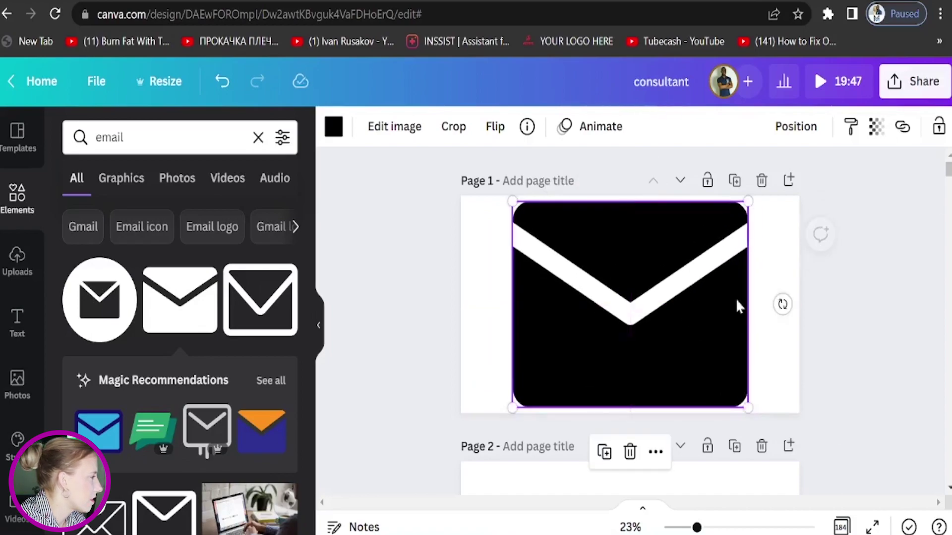
Step: Open the design's download options, then bring up insert options in the Sites footer
click(915, 81)
scroll(909, 207, down, 4)
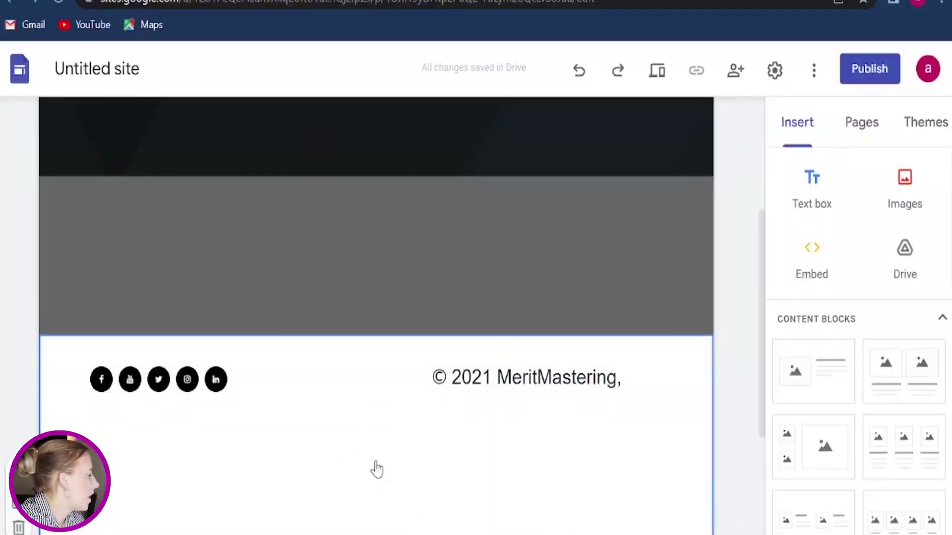
double_click(374, 468)
Step: Upload the envelope PNG into the footer and select it beneath the social icons
click(423, 476)
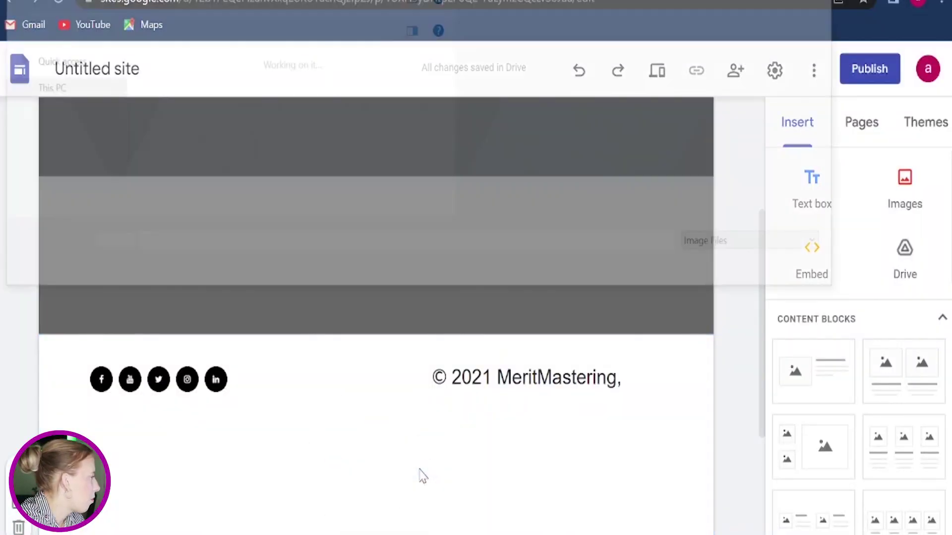
click(189, 123)
click(732, 268)
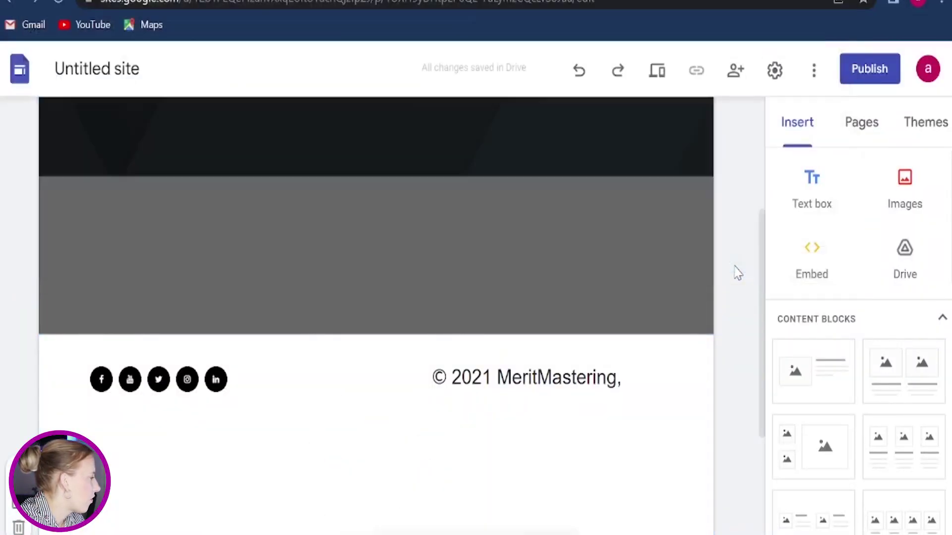
scroll(541, 450, down, 2)
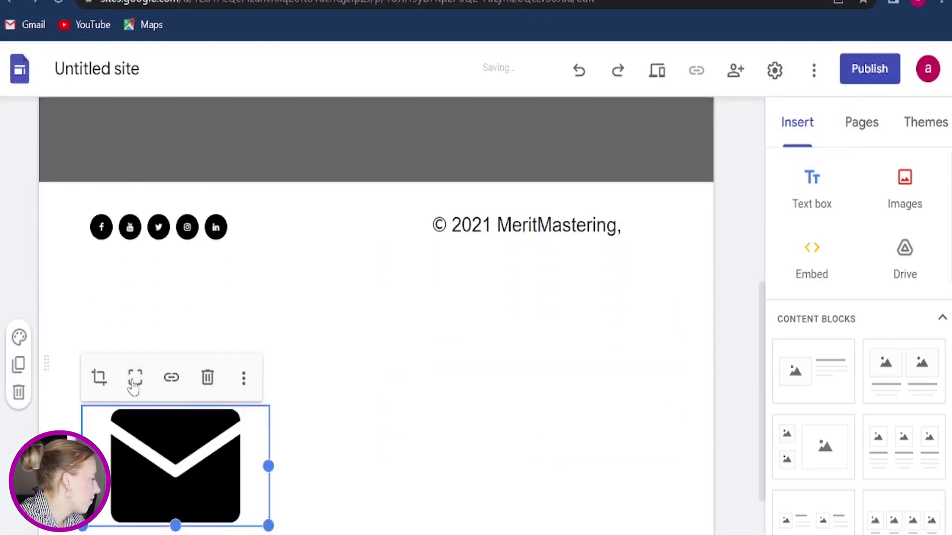
click(352, 408)
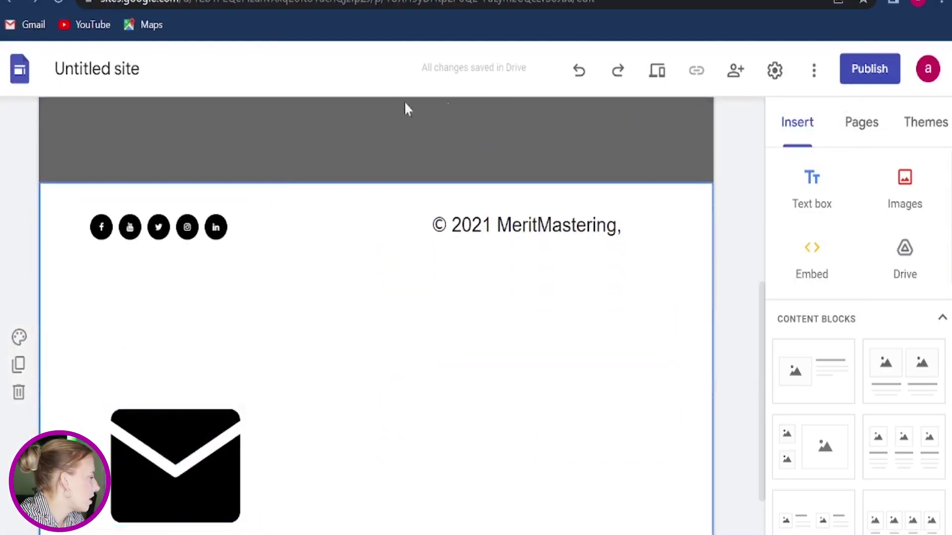
scroll(407, 361, down, 2)
click(208, 404)
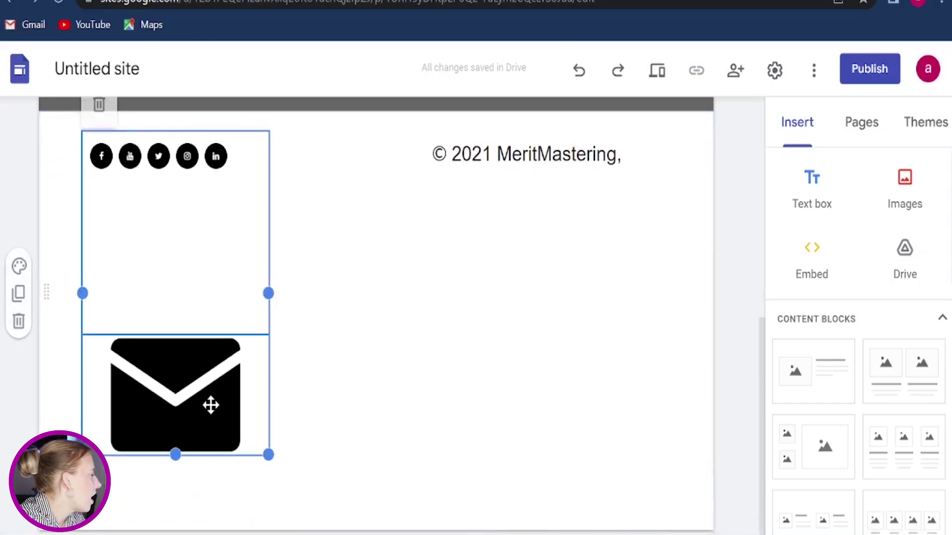
click(205, 408)
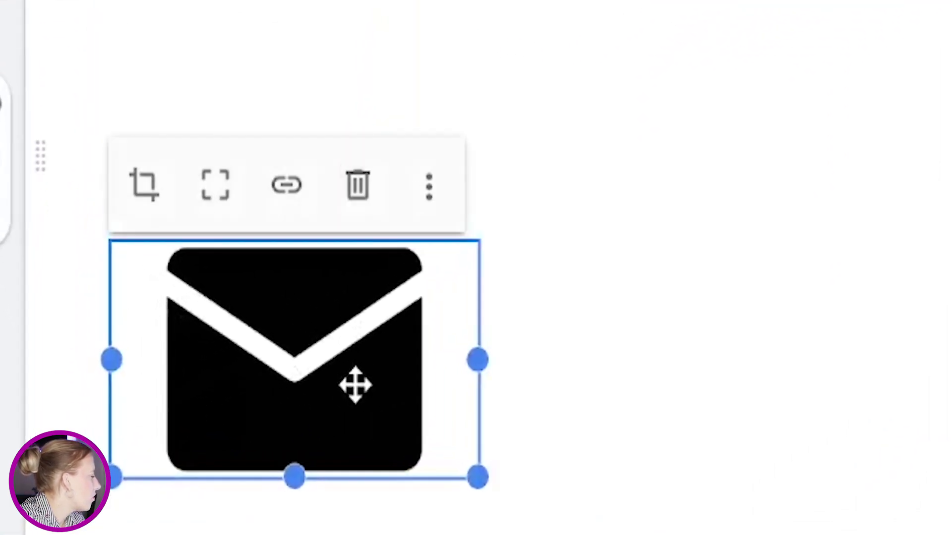
Step: Link the envelope image to the site's contact e-mail via mailto, then open Publish settings
click(287, 187)
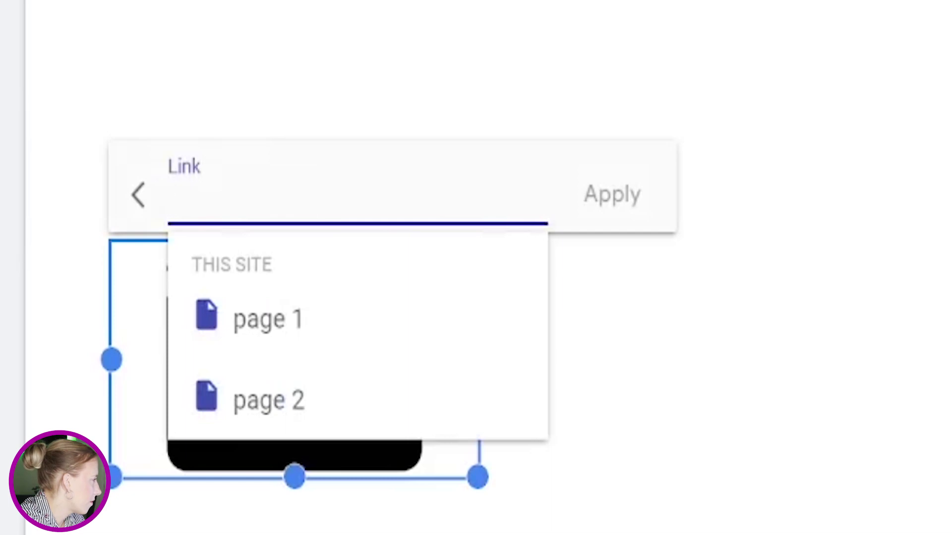
right_click(227, 204)
click(338, 4)
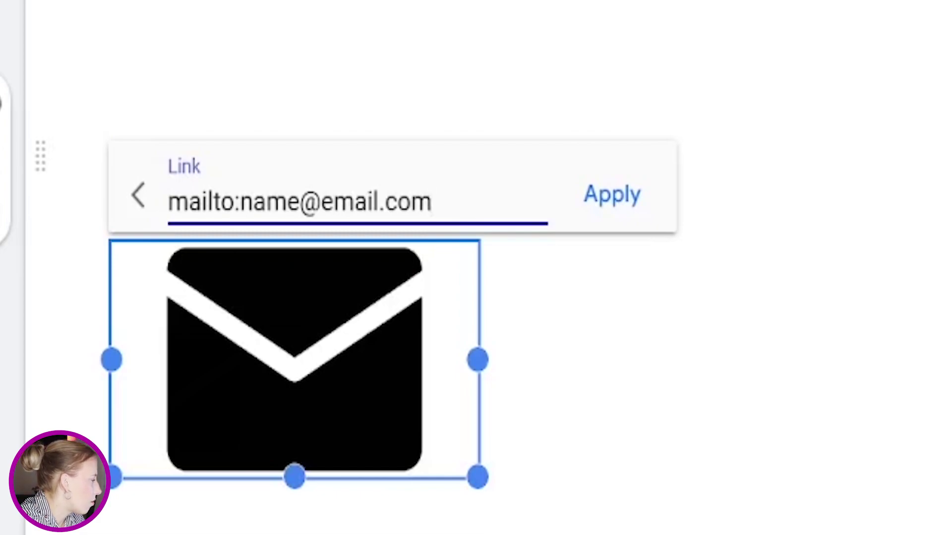
key(shift+Left)
key(shift+Left)
key(shift+Left)
key(shift+Left)
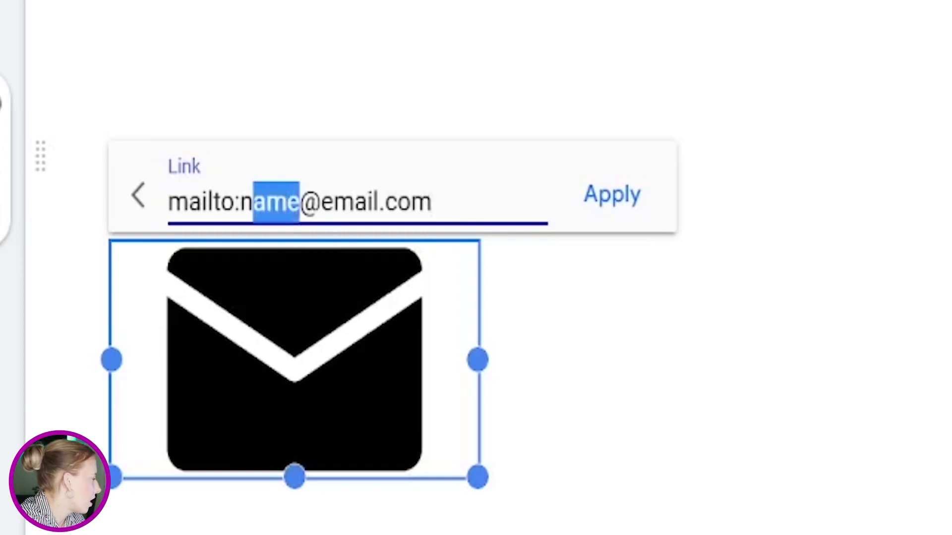
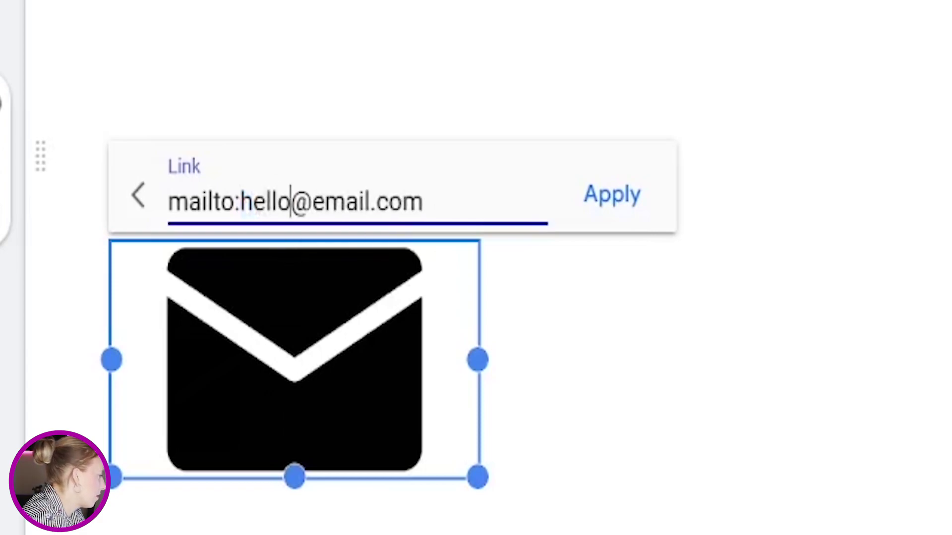
key(Right)
key(Right)
key(Right)
key(Right)
key(Right)
key(Right)
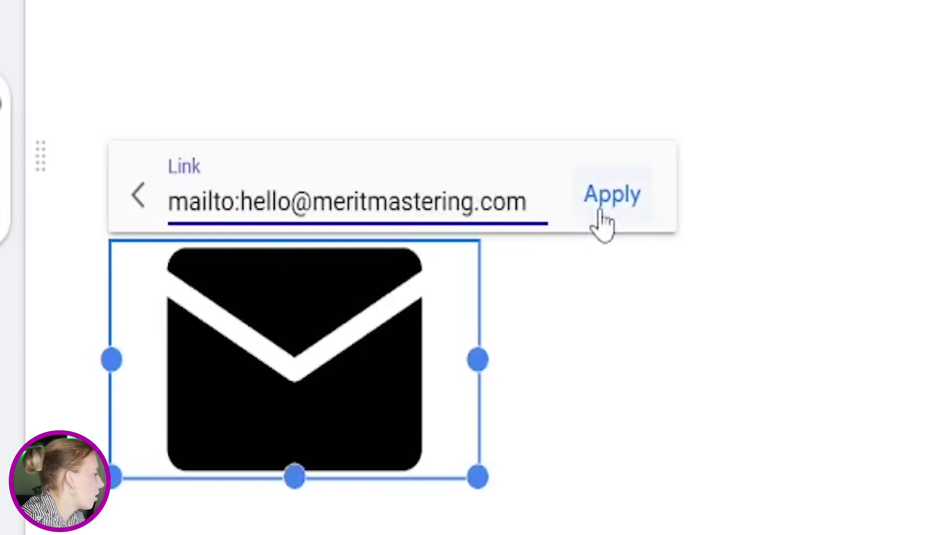
click(600, 211)
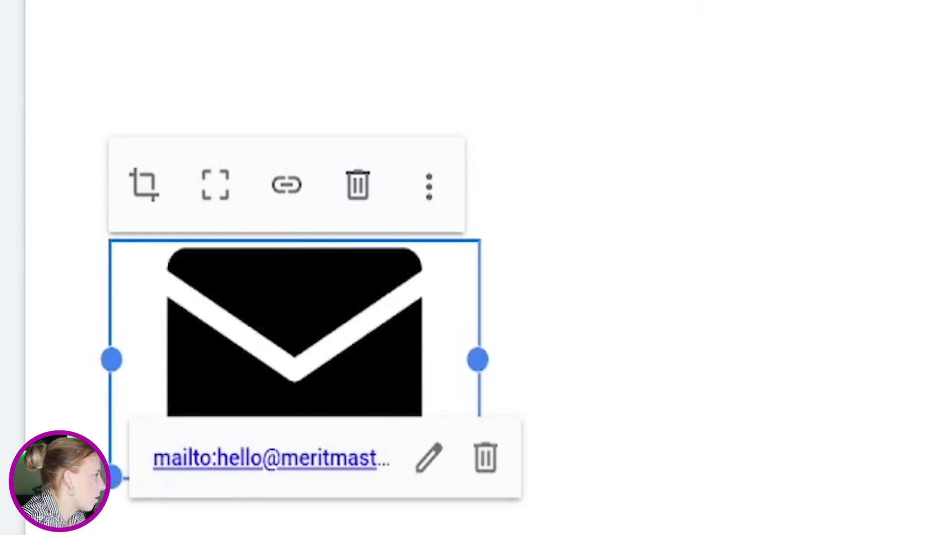
click(869, 68)
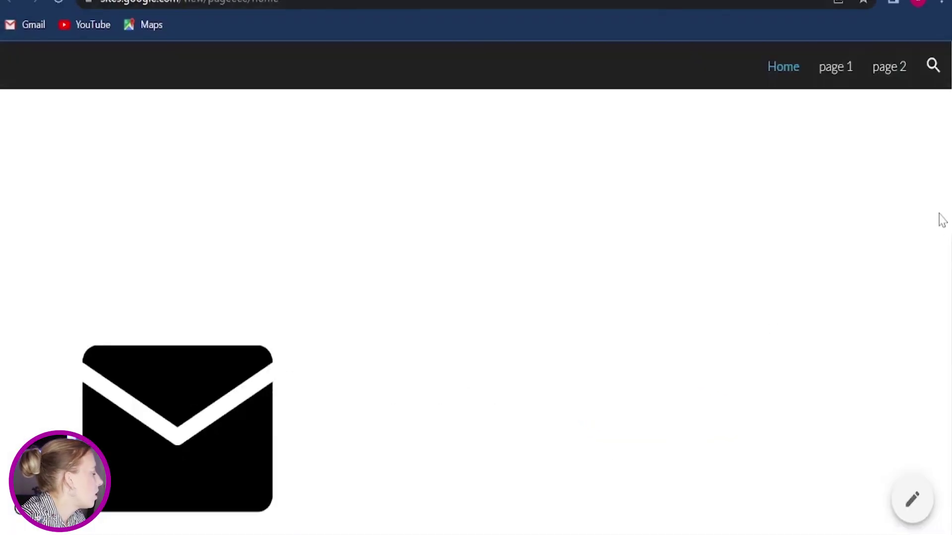
Step: On the live site, test that the envelope icon opens a new e-mail draft
click(207, 397)
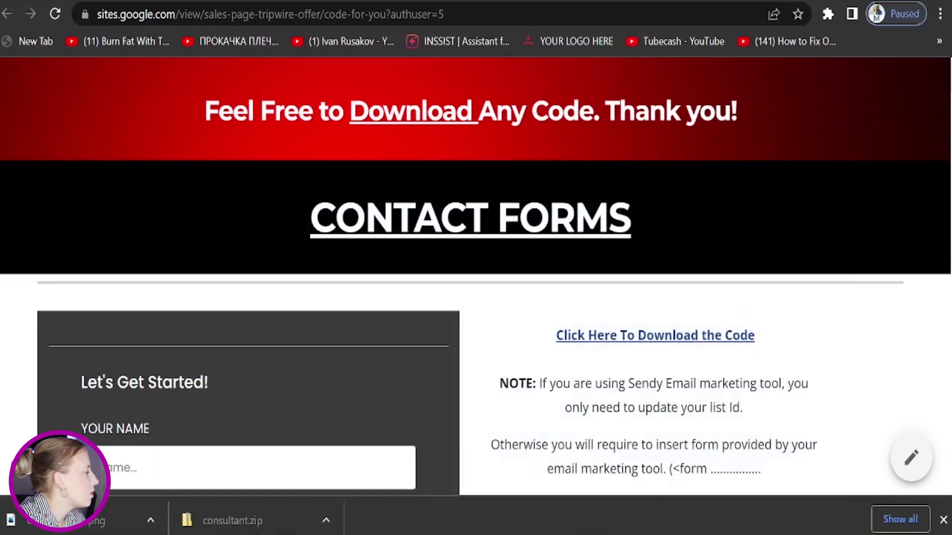
scroll(846, 198, down, 15)
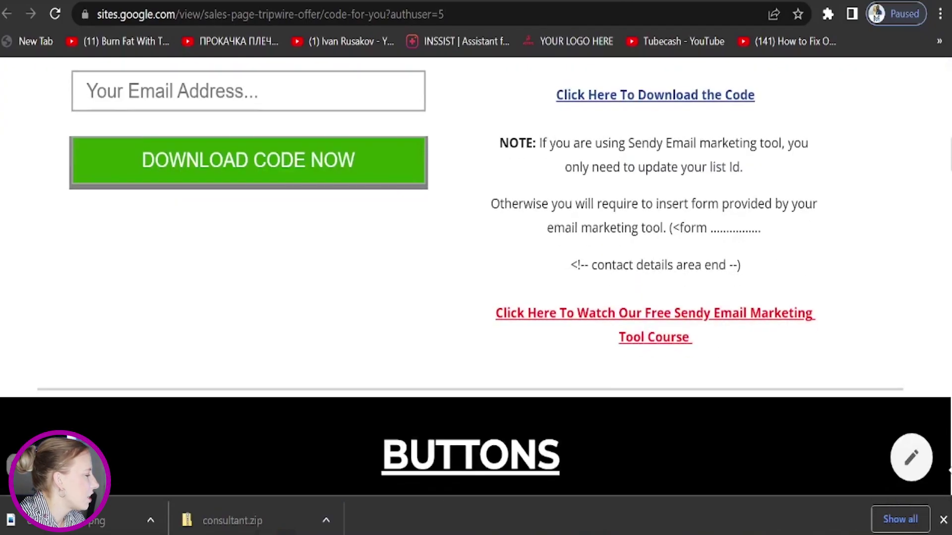
click(942, 520)
scroll(639, 214, down, 15)
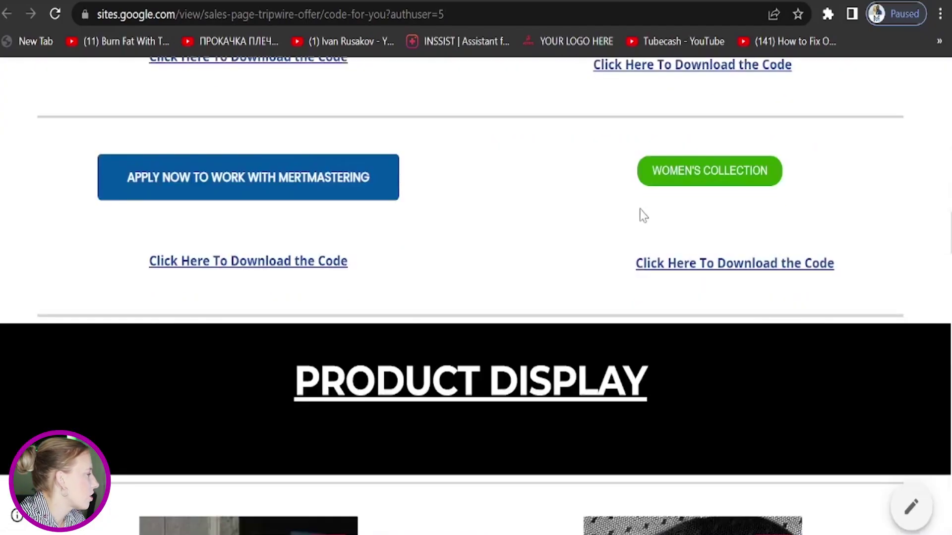
scroll(810, 312, down, 15)
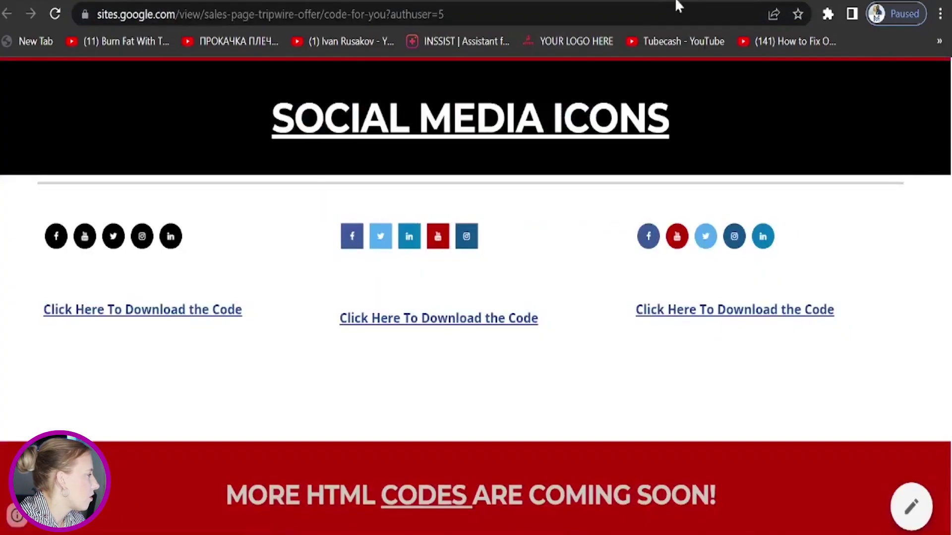
scroll(912, 371, up, 15)
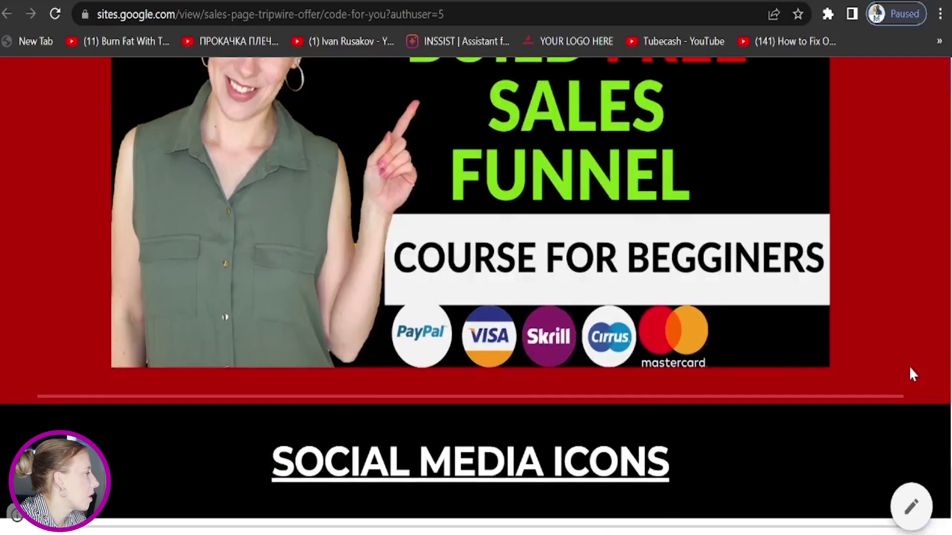
scroll(911, 374, up, 20)
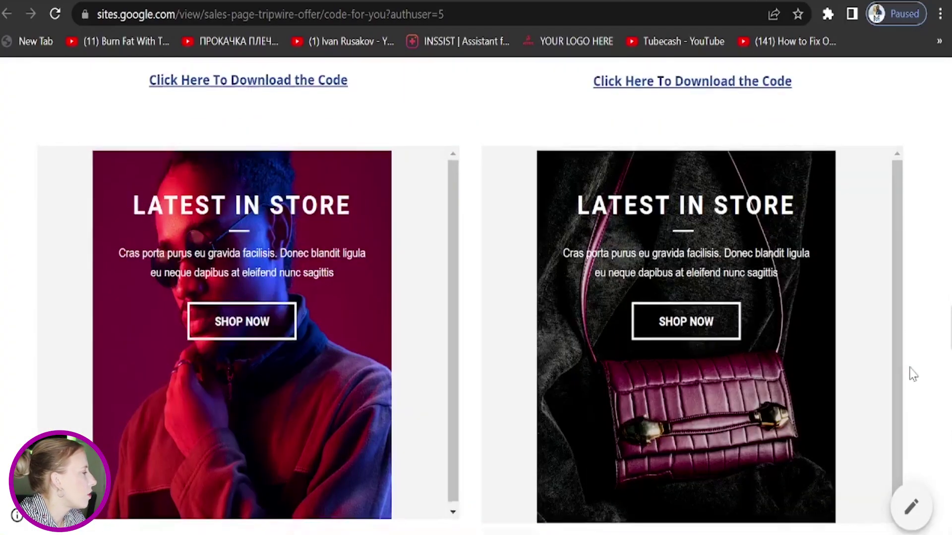